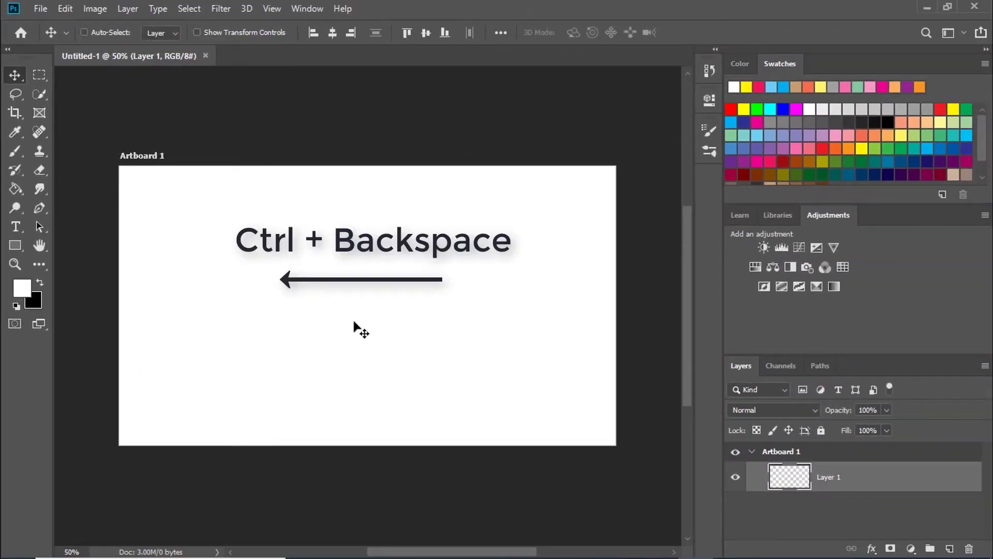
Fill Layer 1 with the black background color and add a new empty layer above it.
{"action": "key", "text": "ctrl+BackSpace"}
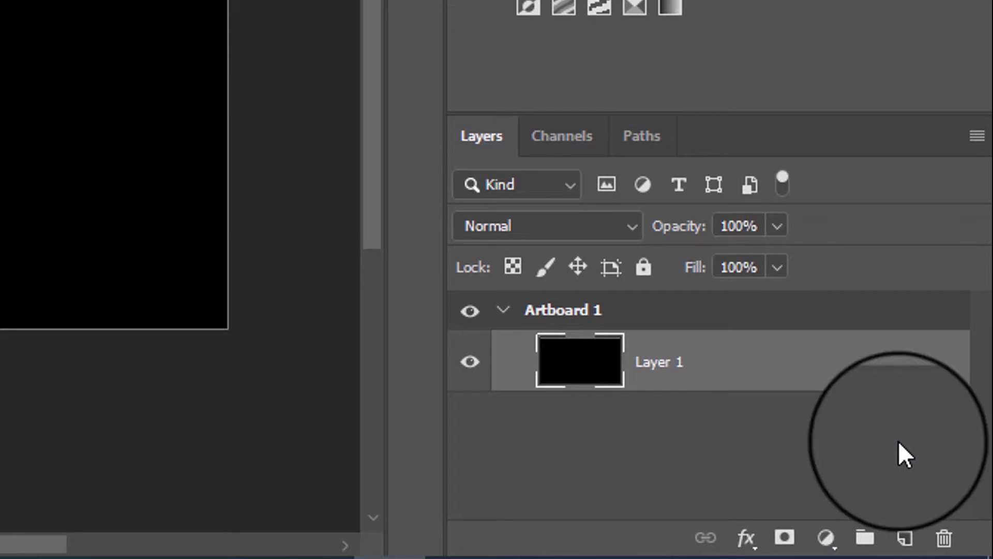
{"action": "left_click", "coordinate": [906, 539]}
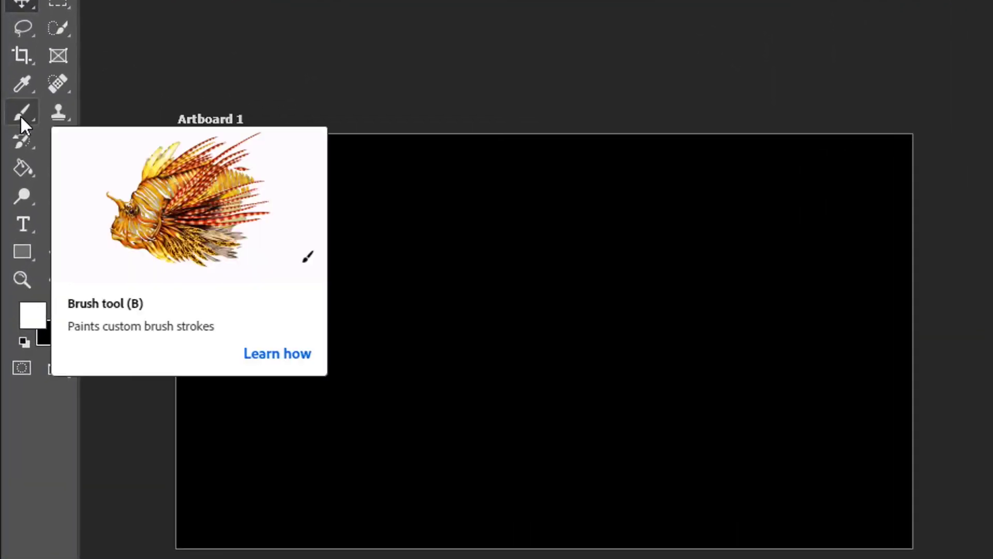
Set the spacing of the soft round 500 px Brush tip to 35%.
{"action": "left_click", "coordinate": [20, 115]}
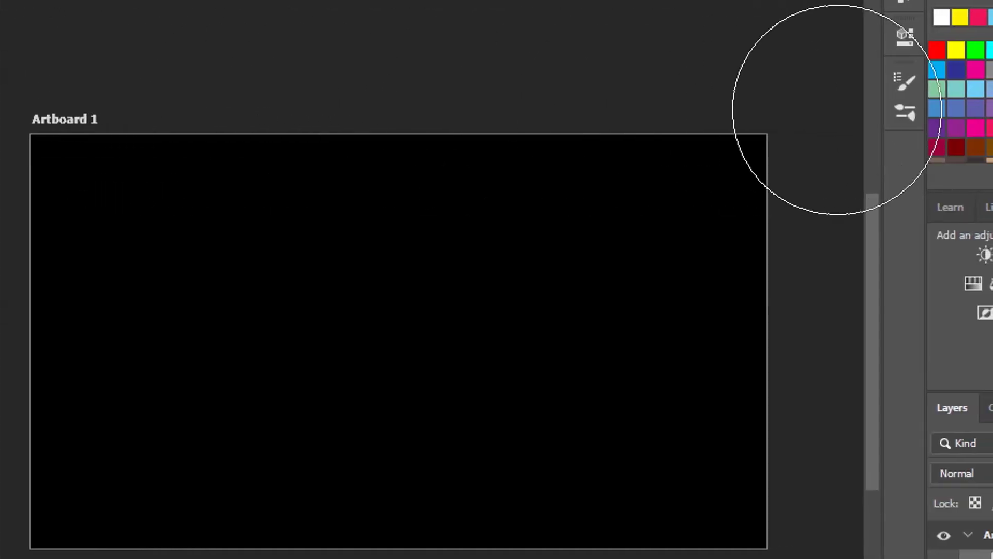
{"action": "left_click", "coordinate": [901, 86]}
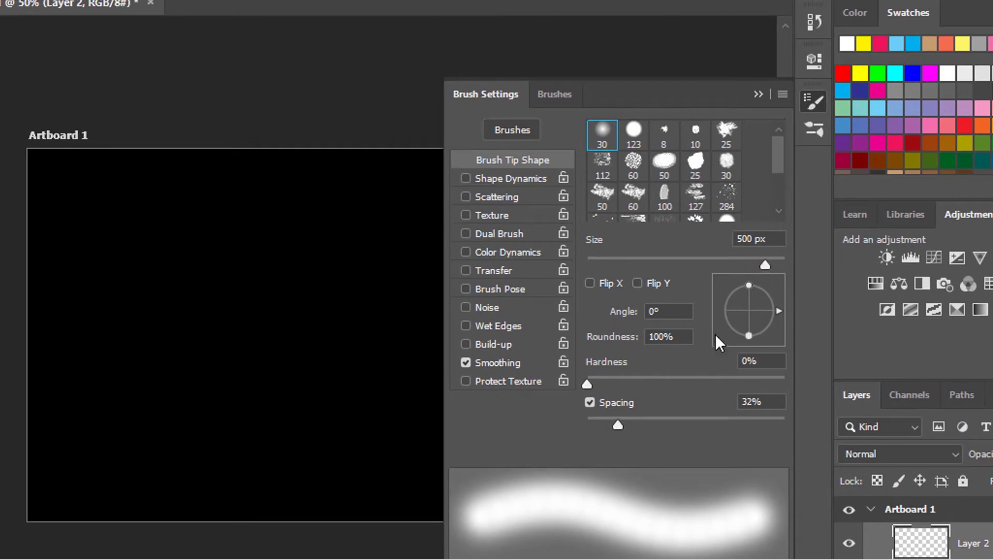
{"action": "left_click_drag", "start_coordinate": [619, 422], "coordinate": [622, 425]}
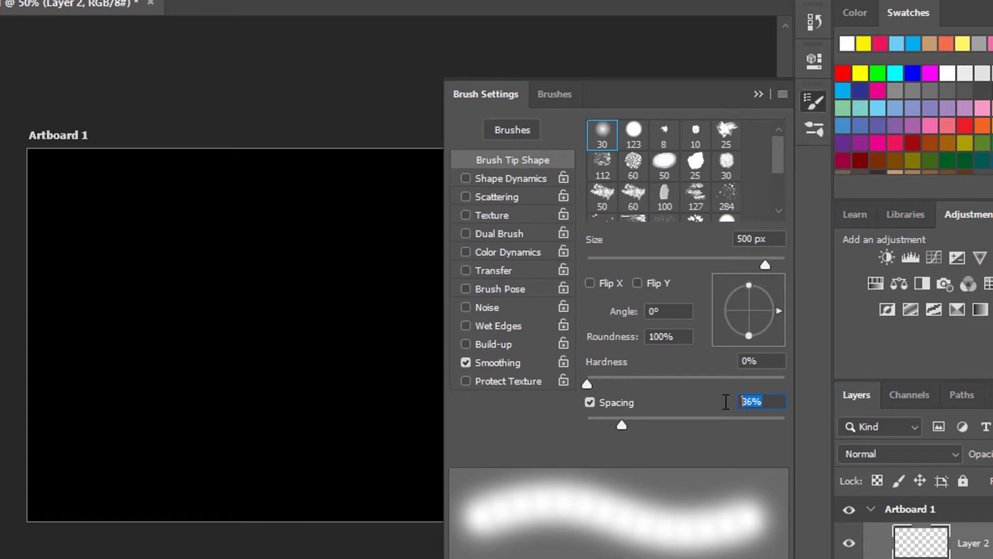
{"action": "type", "text": "35"}
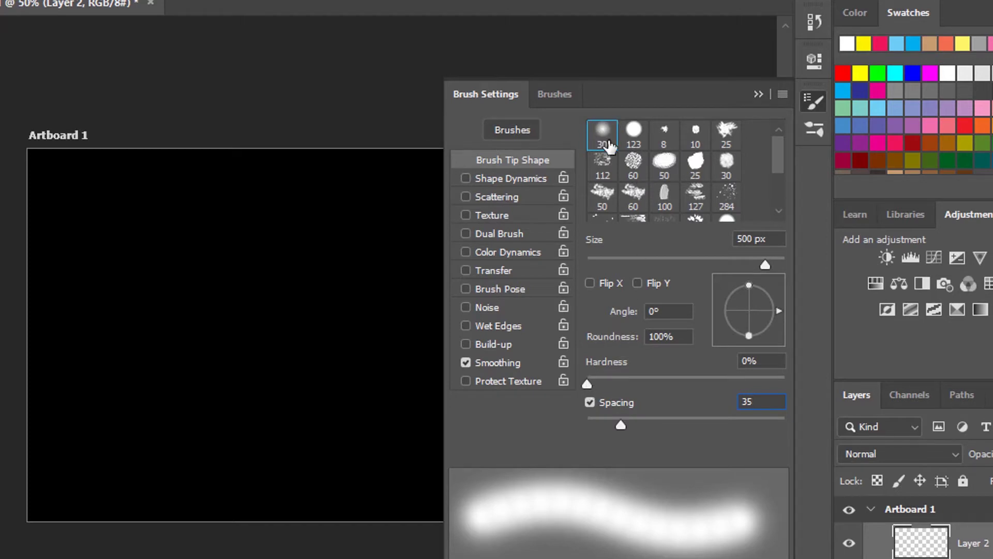
{"action": "left_click", "coordinate": [759, 94]}
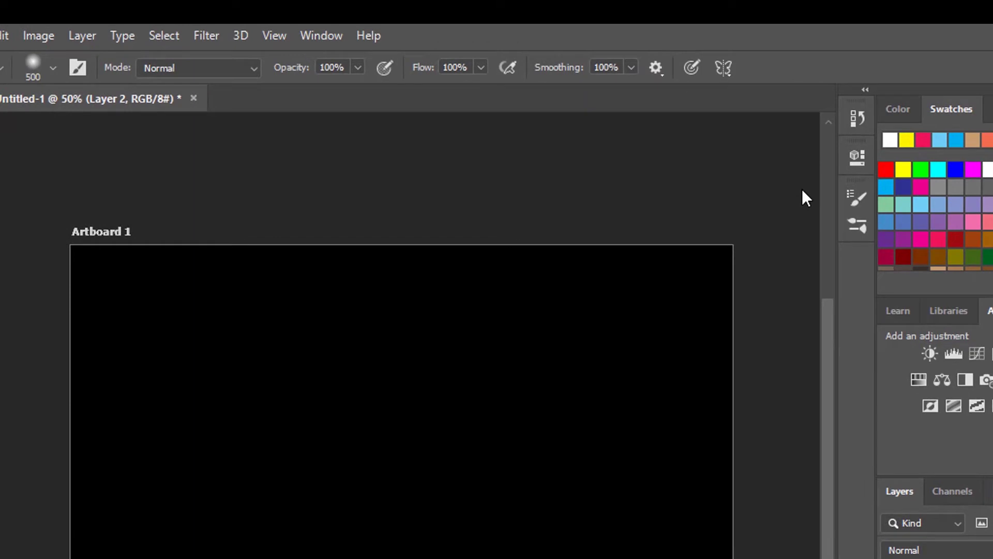
Set the brush to Multiply mode with 90% opacity and 60% flow, keeping smoothing at 100%.
{"action": "left_click", "coordinate": [222, 66]}
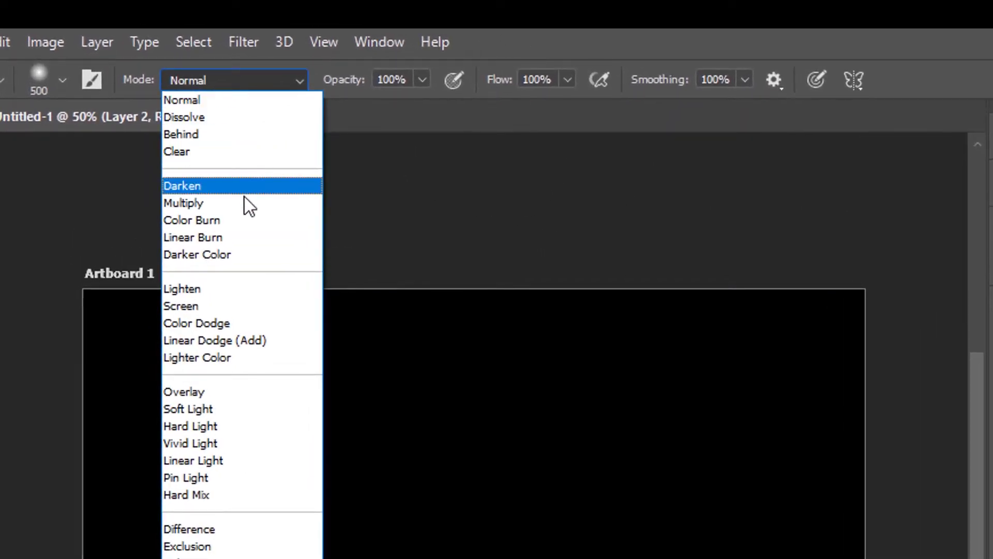
{"action": "left_click", "coordinate": [241, 204]}
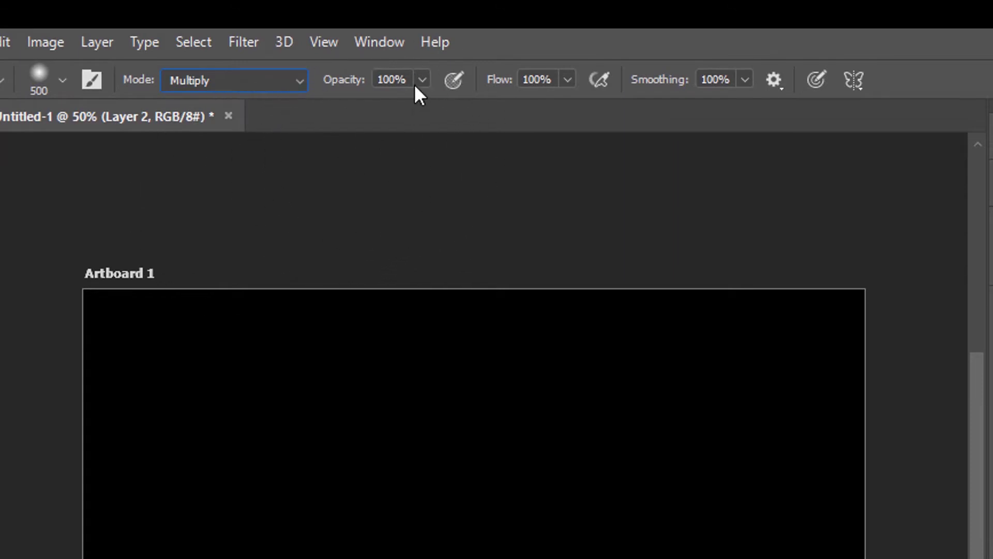
{"action": "left_click_drag", "start_coordinate": [407, 80], "coordinate": [363, 80]}
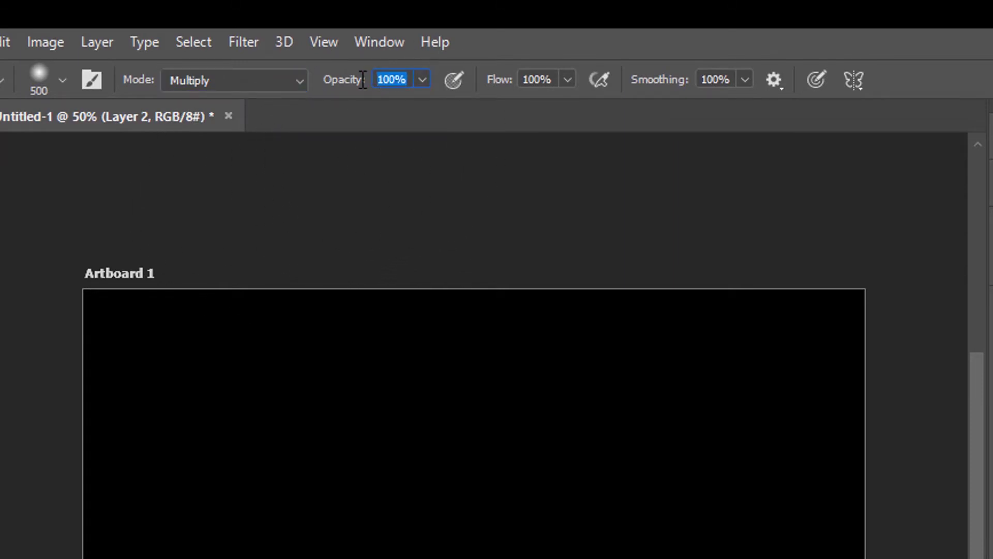
{"action": "type", "text": "90"}
{"action": "key", "text": "Tab"}
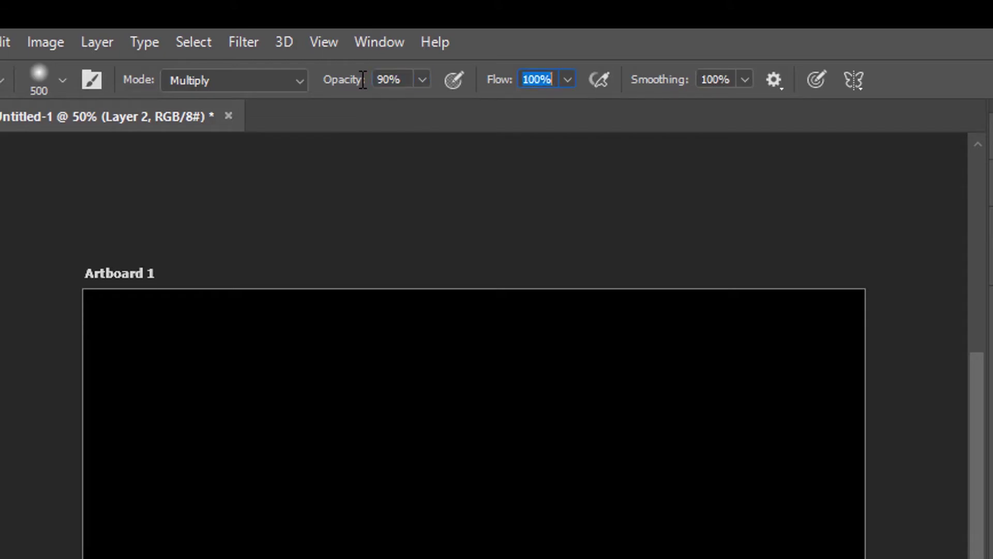
{"action": "key", "text": "Tab"}
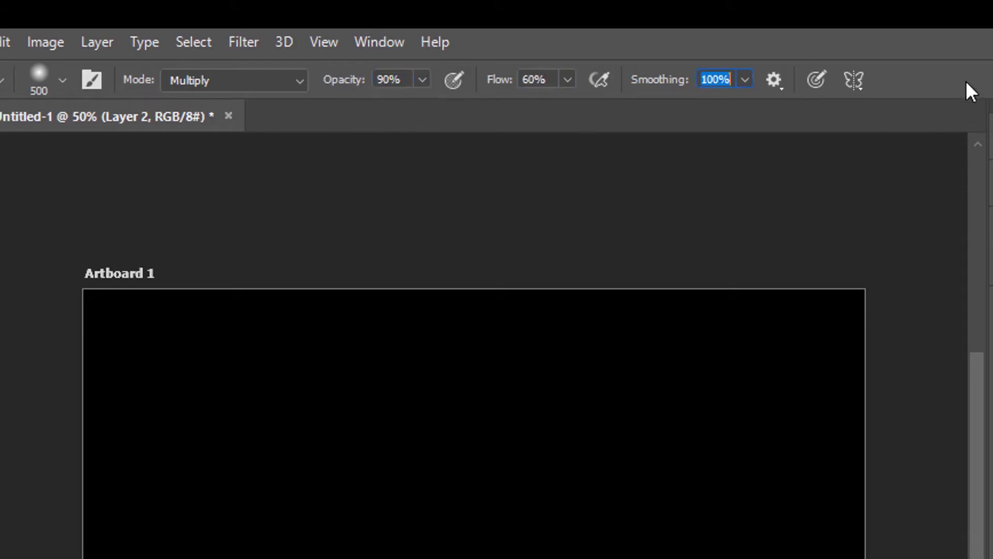
{"action": "key", "text": "Tab"}
{"action": "key", "text": "Return"}
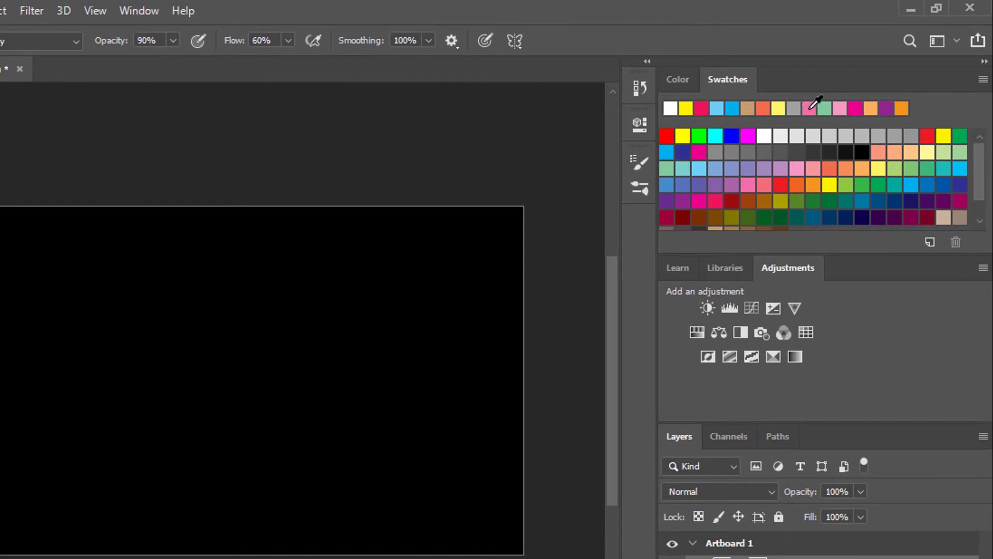
Paint soft pink across the artboard's upper-right area and gray along the lower edge of the pink.
{"action": "left_click", "coordinate": [811, 107]}
{"action": "left_click_drag", "start_coordinate": [466, 259], "coordinate": [269, 202]}
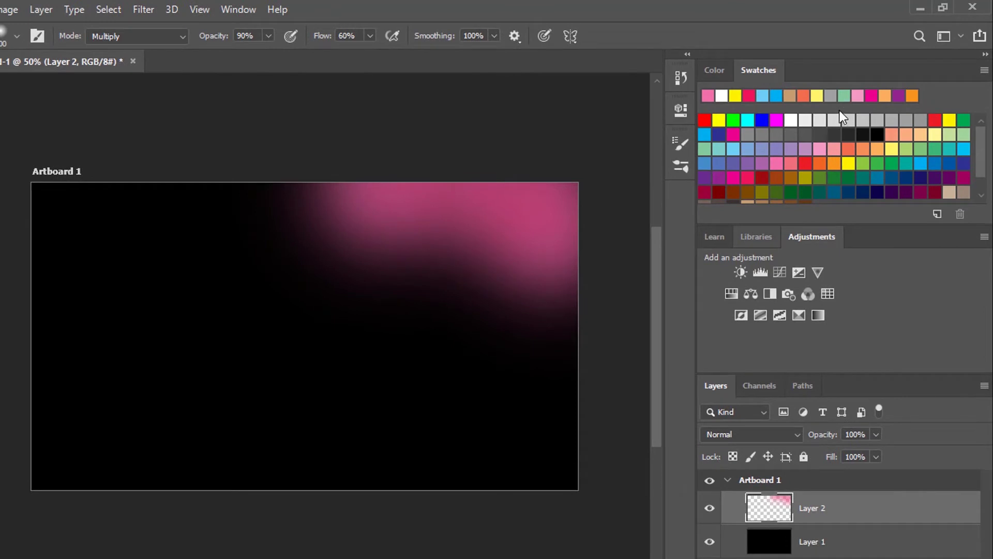
{"action": "left_click", "coordinate": [839, 94]}
{"action": "mouse_move", "coordinate": [581, 288]}
{"action": "left_mouse_down"}
{"action": "mouse_move", "coordinate": [573, 349]}
{"action": "mouse_move", "coordinate": [439, 253]}
{"action": "mouse_move", "coordinate": [324, 206]}
{"action": "mouse_move", "coordinate": [267, 200]}
{"action": "mouse_move", "coordinate": [321, 199]}
{"action": "mouse_move", "coordinate": [414, 280]}
{"action": "left_mouse_up"}
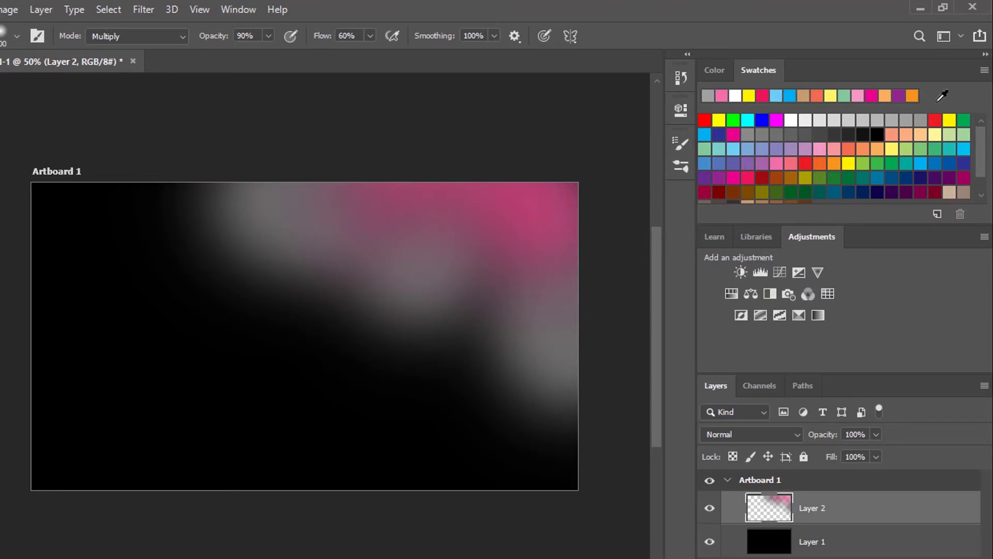
Paint purple in the artboard's lower-right corner and a pastel orange spot near its upper-left corner.
{"action": "left_click", "coordinate": [902, 93]}
{"action": "mouse_move", "coordinate": [598, 462]}
{"action": "left_mouse_down"}
{"action": "mouse_move", "coordinate": [568, 466]}
{"action": "mouse_move", "coordinate": [548, 405]}
{"action": "mouse_move", "coordinate": [513, 391]}
{"action": "left_mouse_up"}
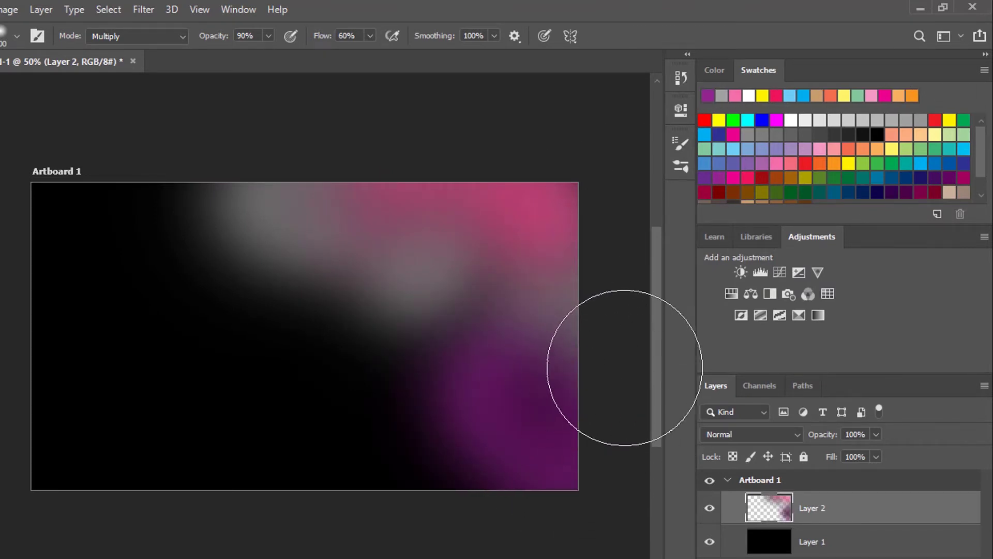
{"action": "left_click", "coordinate": [902, 93]}
{"action": "left_click_drag", "start_coordinate": [171, 203], "coordinate": [190, 212]}
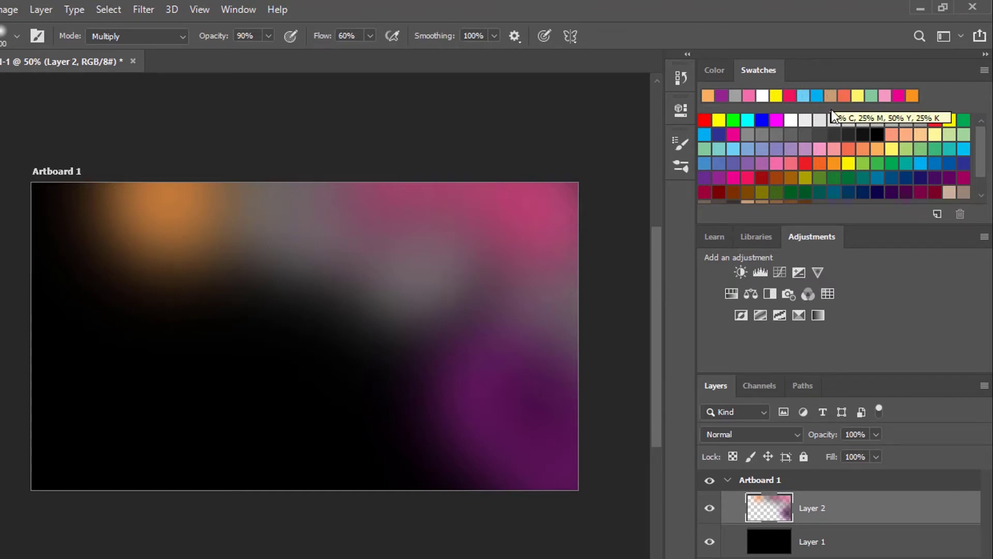
Paint light beige-brown down the left side of the artboard, below the orange spot.
{"action": "scroll", "coordinate": [834, 123], "scroll_direction": "down", "scroll_amount": 2}
{"action": "left_click", "coordinate": [951, 165]}
{"action": "mouse_move", "coordinate": [104, 225]}
{"action": "left_mouse_down"}
{"action": "mouse_move", "coordinate": [73, 244]}
{"action": "mouse_move", "coordinate": [107, 321]}
{"action": "mouse_move", "coordinate": [49, 397]}
{"action": "left_mouse_up"}
{"action": "left_click", "coordinate": [49, 397]}
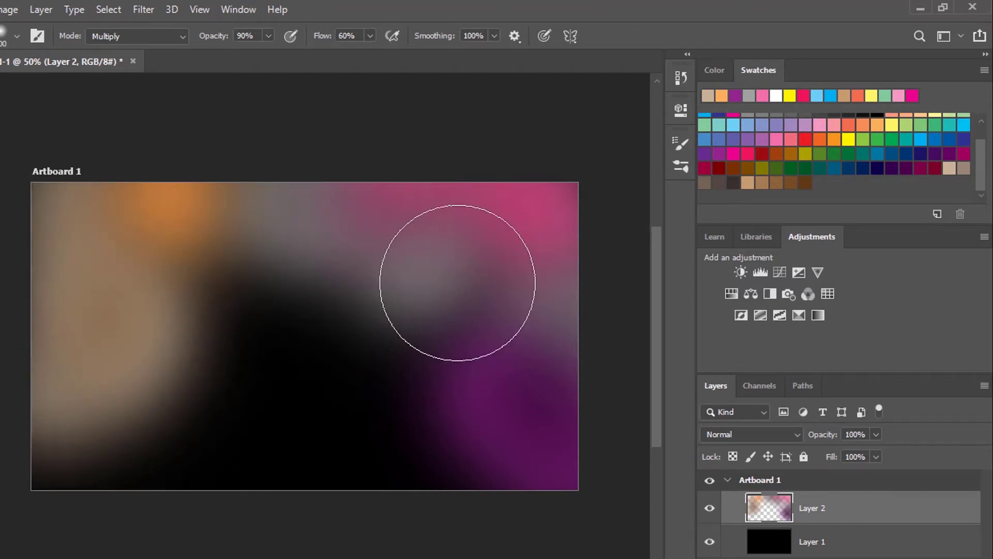
Paint yellow over the artboard's lower-left and center, and magenta over the yellow along the bottom beside the purple.
{"action": "left_click", "coordinate": [787, 95]}
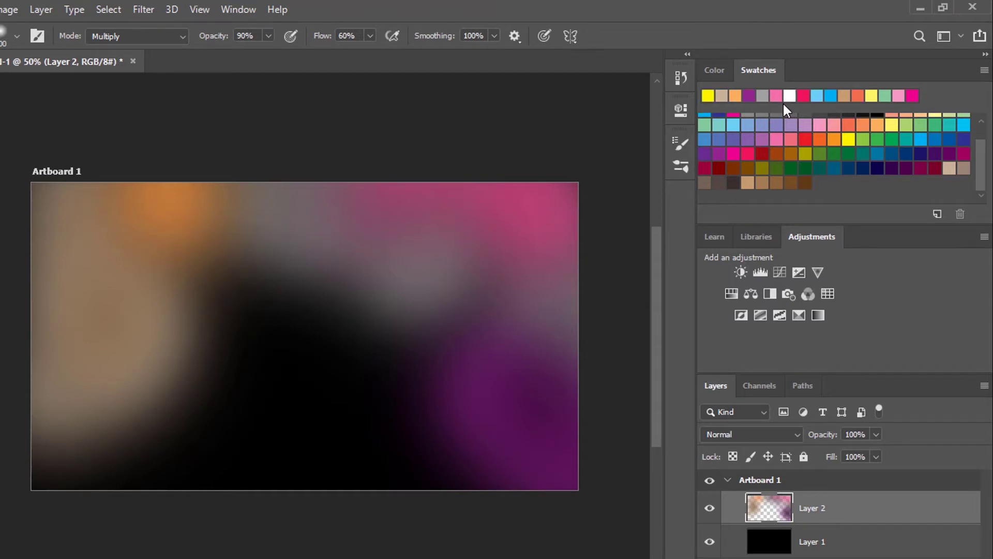
{"action": "mouse_move", "coordinate": [104, 472]}
{"action": "left_mouse_down"}
{"action": "mouse_move", "coordinate": [74, 388]}
{"action": "mouse_move", "coordinate": [167, 435]}
{"action": "mouse_move", "coordinate": [208, 362]}
{"action": "mouse_move", "coordinate": [265, 400]}
{"action": "mouse_move", "coordinate": [306, 398]}
{"action": "mouse_move", "coordinate": [302, 360]}
{"action": "mouse_move", "coordinate": [320, 392]}
{"action": "mouse_move", "coordinate": [435, 460]}
{"action": "mouse_move", "coordinate": [403, 486]}
{"action": "mouse_move", "coordinate": [216, 489]}
{"action": "left_mouse_up"}
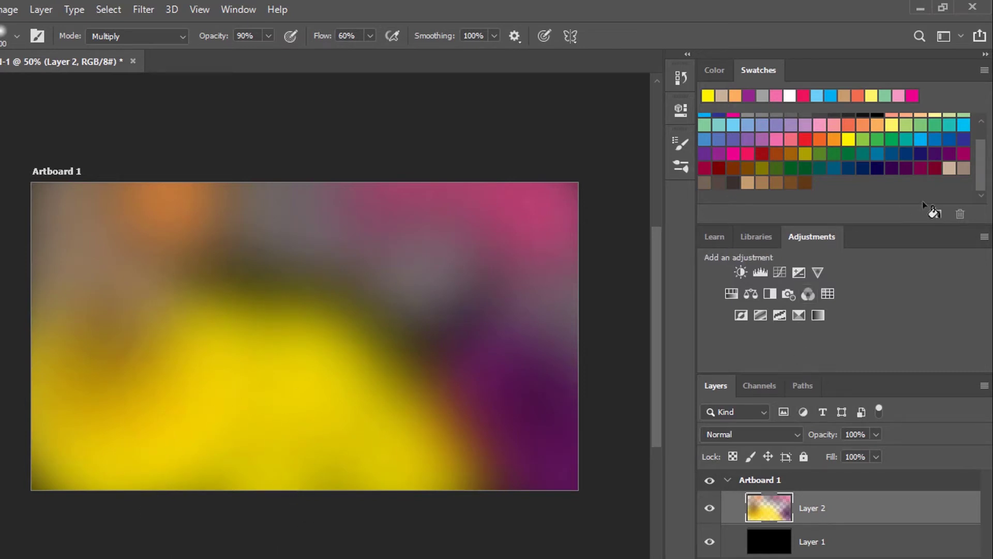
{"action": "left_click", "coordinate": [735, 156]}
{"action": "mouse_move", "coordinate": [461, 455]}
{"action": "left_mouse_down"}
{"action": "mouse_move", "coordinate": [371, 447]}
{"action": "mouse_move", "coordinate": [306, 508]}
{"action": "mouse_move", "coordinate": [250, 506]}
{"action": "left_mouse_up"}
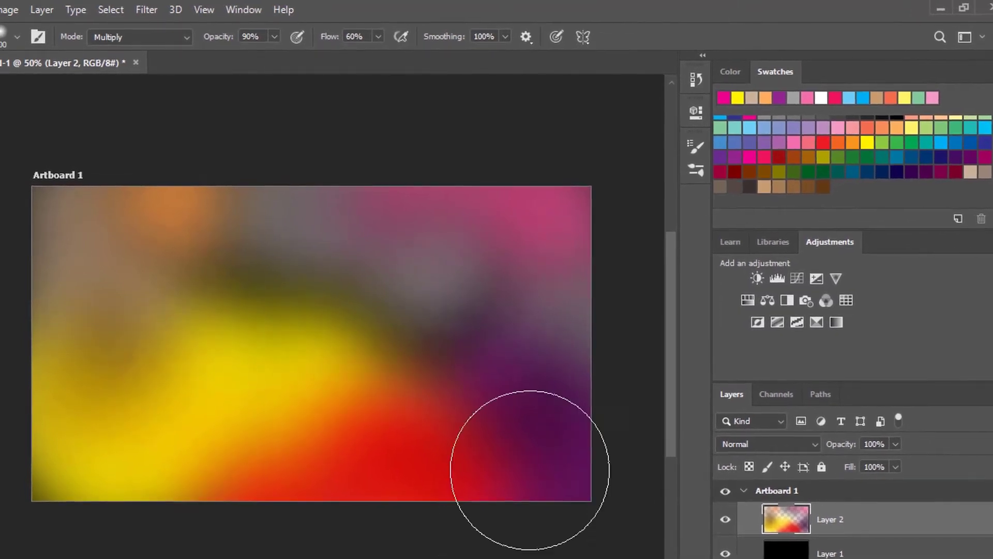
Paint white highlights along the upper edge of the yellow and the red-purple boundary, shrinking the brush progressively toward the lower right.
{"action": "left_click", "coordinate": [821, 100]}
{"action": "mouse_move", "coordinate": [209, 316]}
{"action": "left_mouse_down"}
{"action": "mouse_move", "coordinate": [201, 279]}
{"action": "mouse_move", "coordinate": [267, 276]}
{"action": "mouse_move", "coordinate": [226, 290]}
{"action": "mouse_move", "coordinate": [257, 308]}
{"action": "left_mouse_up"}
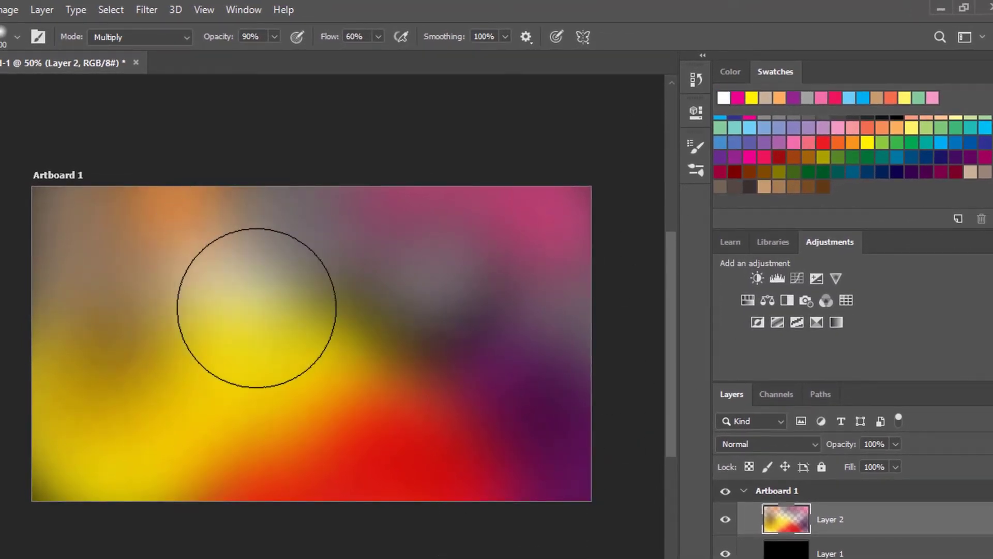
{"action": "key", "text": "bracketleft"}
{"action": "key", "text": "bracketleft"}
{"action": "key", "text": "bracketleft"}
{"action": "left_click_drag", "start_coordinate": [262, 310], "coordinate": [386, 359]}
{"action": "key", "text": "bracketleft"}
{"action": "key", "text": "bracketleft"}
{"action": "key", "text": "bracketleft"}
{"action": "key", "text": "bracketleft"}
{"action": "left_click_drag", "start_coordinate": [415, 367], "coordinate": [472, 411]}
{"action": "mouse_move", "coordinate": [426, 380]}
{"action": "left_mouse_down"}
{"action": "mouse_move", "coordinate": [480, 427]}
{"action": "mouse_move", "coordinate": [510, 487]}
{"action": "mouse_move", "coordinate": [540, 502]}
{"action": "left_mouse_up"}
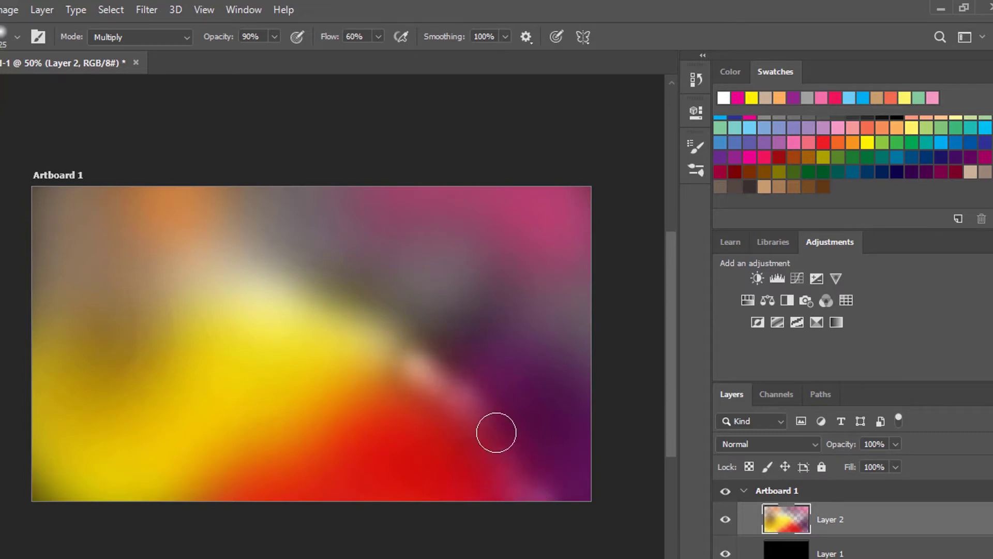
Add small white highlights beside the orange area and down to the artboard's left edge.
{"action": "mouse_move", "coordinate": [210, 268]}
{"action": "left_mouse_down"}
{"action": "mouse_move", "coordinate": [193, 242]}
{"action": "mouse_move", "coordinate": [208, 234]}
{"action": "mouse_move", "coordinate": [219, 249]}
{"action": "mouse_move", "coordinate": [233, 243]}
{"action": "mouse_move", "coordinate": [215, 176]}
{"action": "left_mouse_up"}
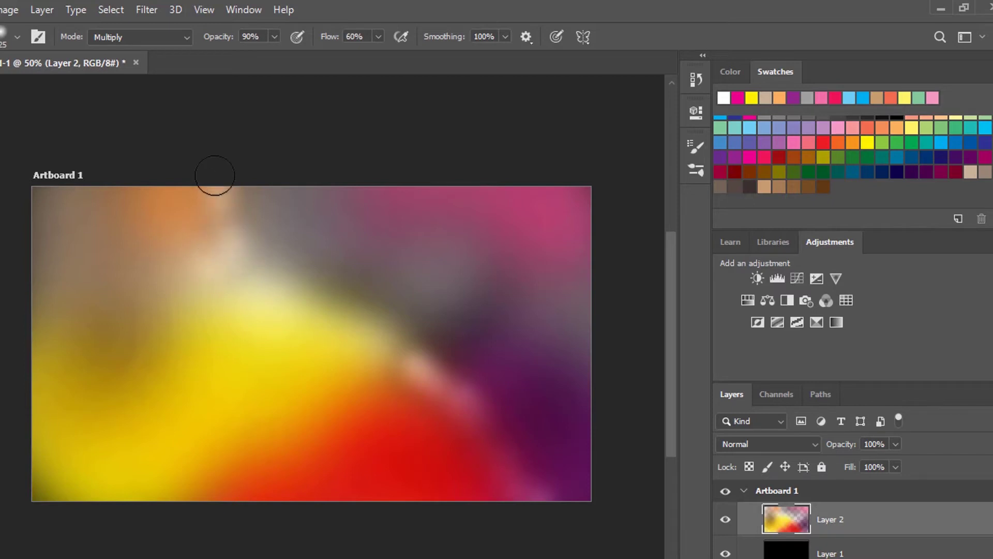
{"action": "mouse_move", "coordinate": [197, 273]}
{"action": "left_mouse_down"}
{"action": "mouse_move", "coordinate": [156, 211]}
{"action": "mouse_move", "coordinate": [123, 191]}
{"action": "mouse_move", "coordinate": [180, 263]}
{"action": "mouse_move", "coordinate": [149, 345]}
{"action": "mouse_move", "coordinate": [119, 370]}
{"action": "mouse_move", "coordinate": [91, 348]}
{"action": "left_mouse_up"}
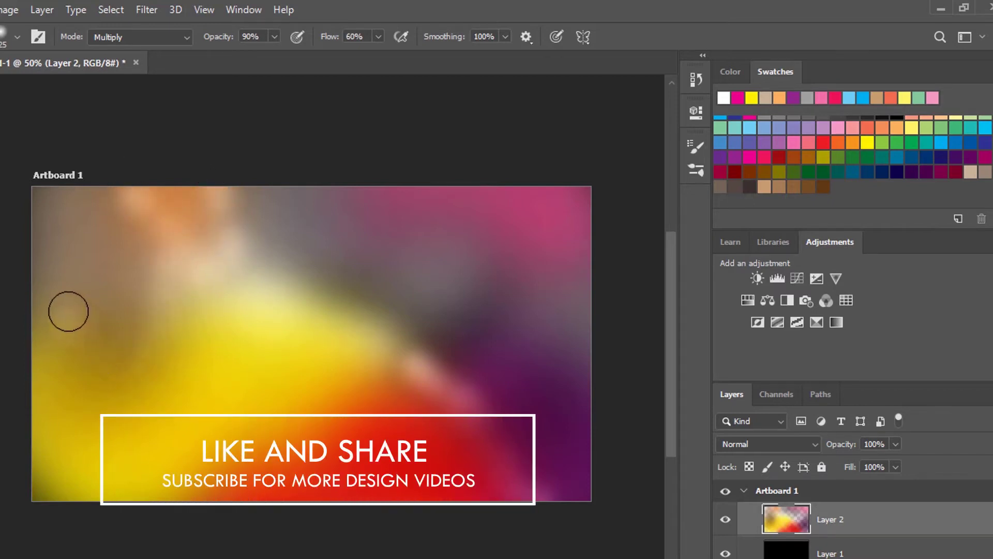
{"action": "left_click_drag", "start_coordinate": [68, 310], "coordinate": [29, 308]}
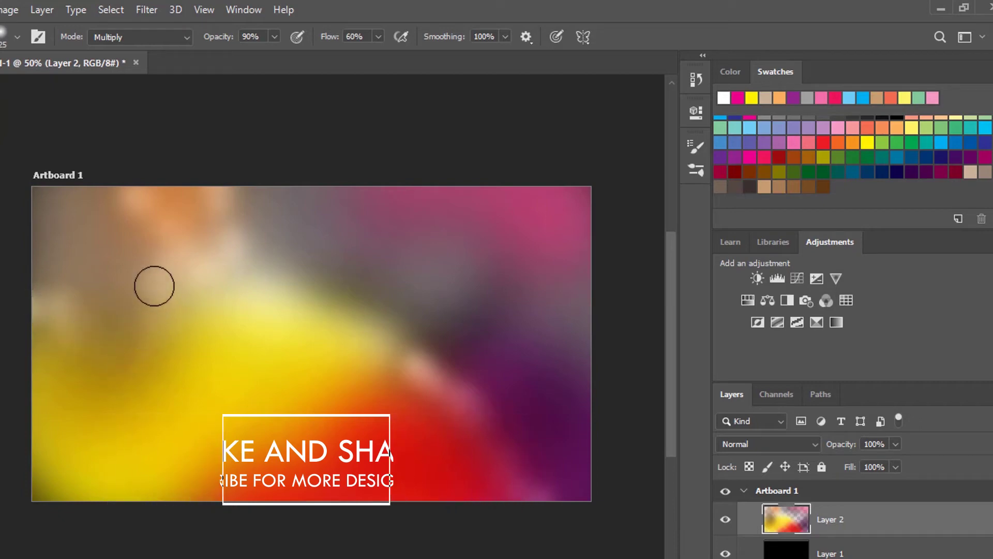
Paint a small brown spot near the artboard's left side and a small pastel pink spot near the top center.
{"action": "left_click", "coordinate": [770, 186]}
{"action": "left_click_drag", "start_coordinate": [94, 286], "coordinate": [110, 321]}
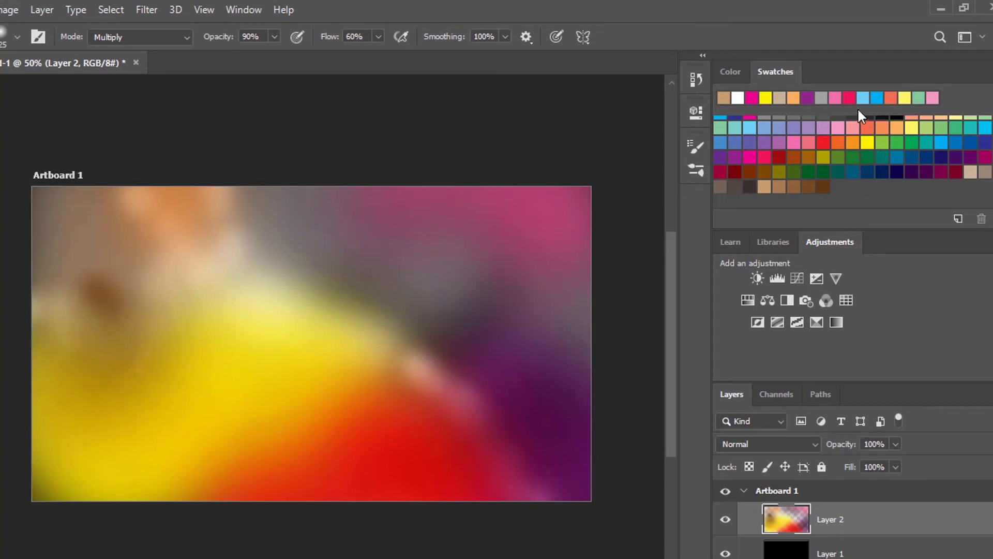
{"action": "left_click", "coordinate": [839, 128]}
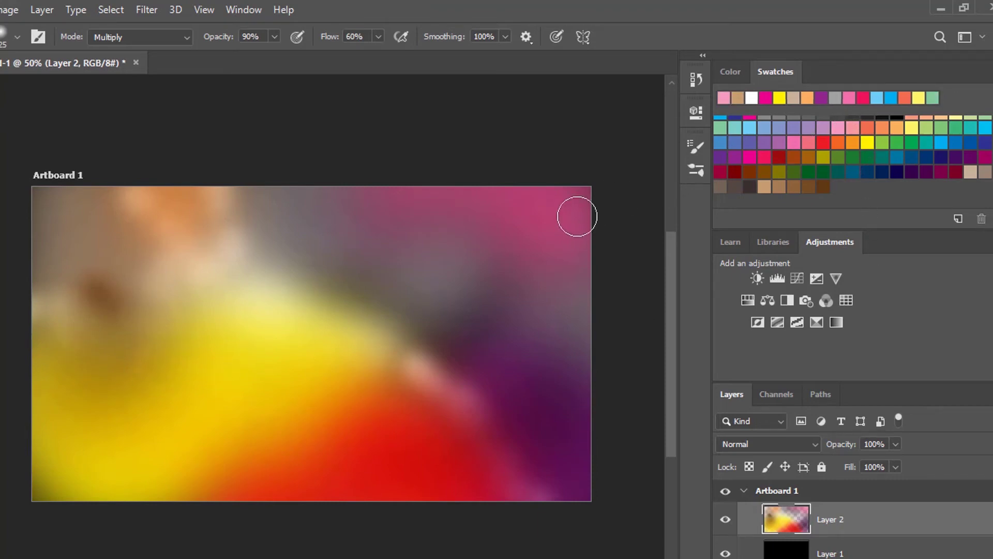
{"action": "left_click_drag", "start_coordinate": [308, 194], "coordinate": [292, 193]}
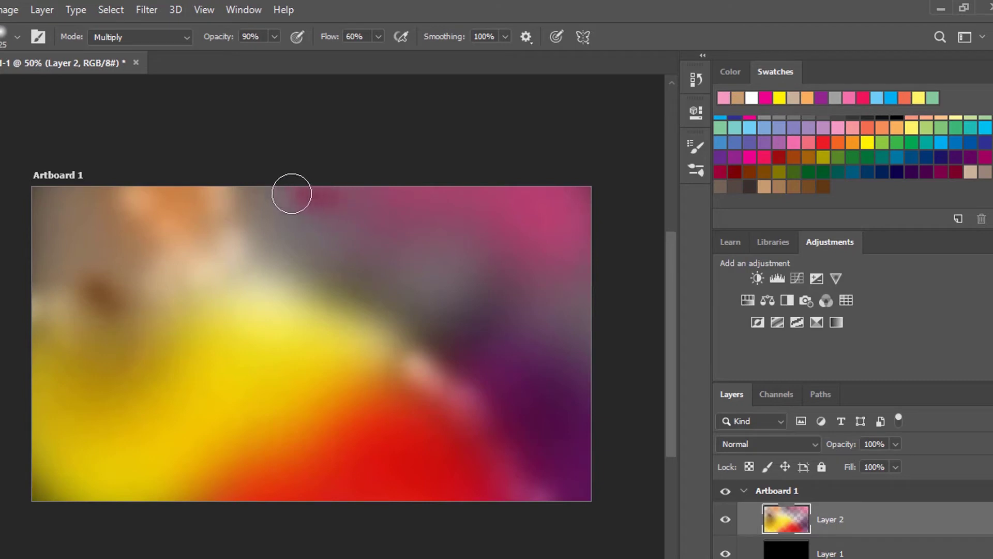
Paint light cyan on the artboard's right edge above the purple, using an enlarged brush.
{"action": "scroll", "coordinate": [983, 131], "scroll_direction": "up", "scroll_amount": 1}
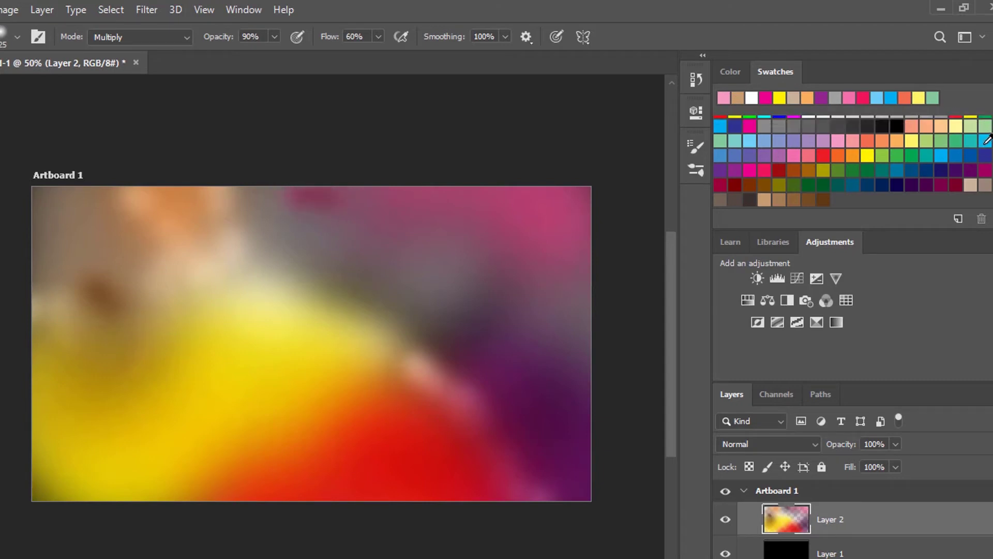
{"action": "left_click", "coordinate": [984, 140]}
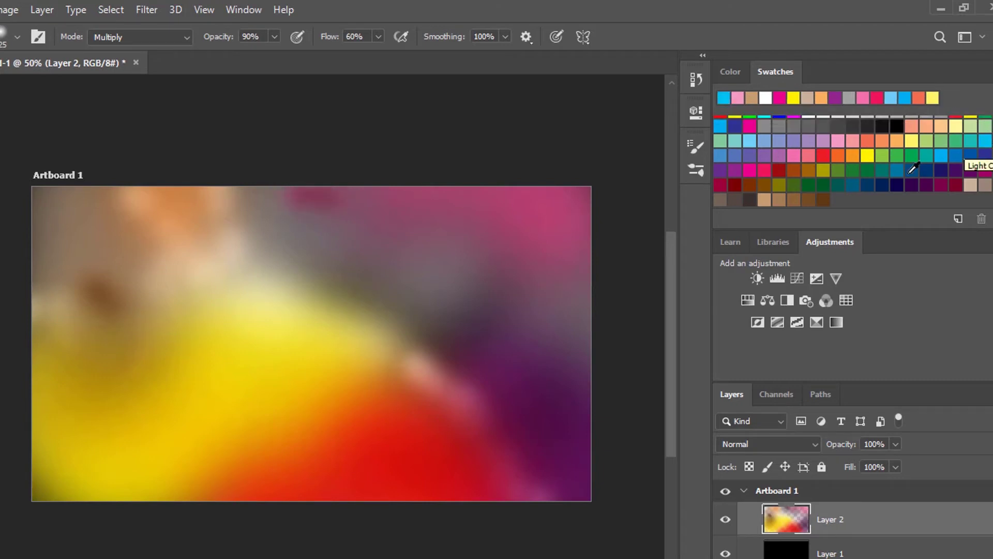
{"action": "key", "text": "bracketright"}
{"action": "key", "text": "bracketright"}
{"action": "key", "text": "bracketright"}
{"action": "key", "text": "bracketright"}
{"action": "key", "text": "bracketright"}
{"action": "left_click", "coordinate": [583, 290]}
{"action": "left_click", "coordinate": [598, 334]}
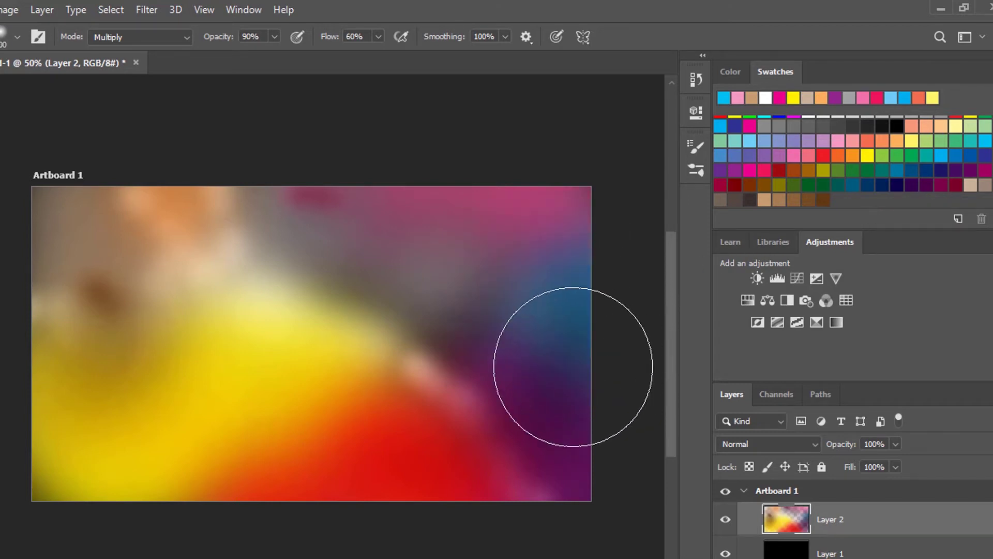
Dab light cyan over the pink spot at the top center and over the yellow at the lower-left edge.
{"action": "left_click", "coordinate": [299, 161]}
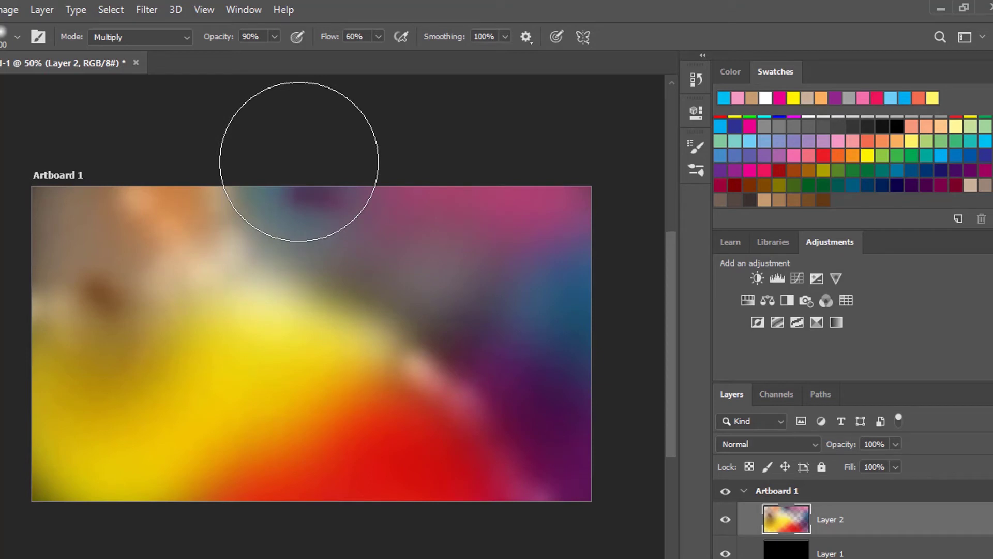
{"action": "left_click", "coordinate": [314, 168]}
{"action": "left_click", "coordinate": [318, 171]}
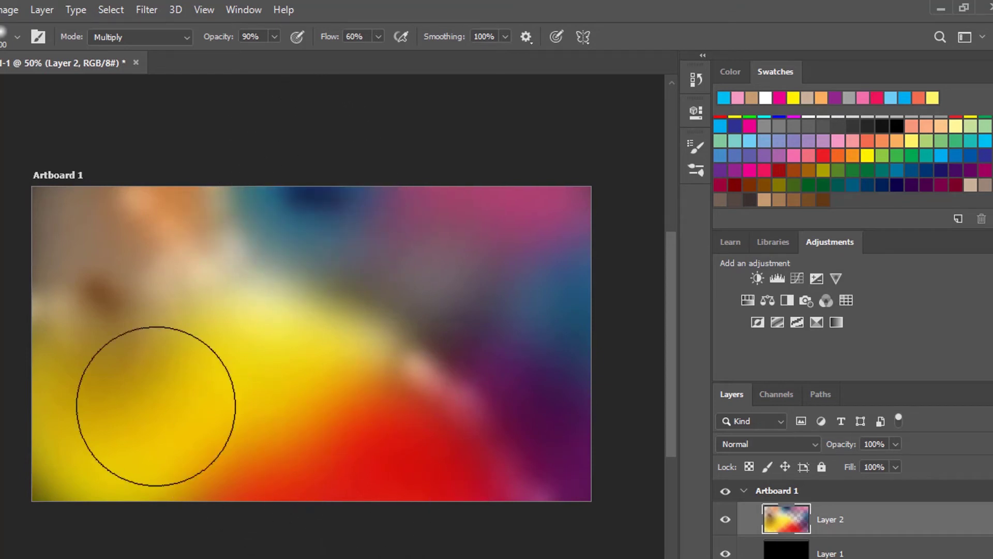
{"action": "left_click", "coordinate": [37, 439]}
{"action": "left_click", "coordinate": [37, 439]}
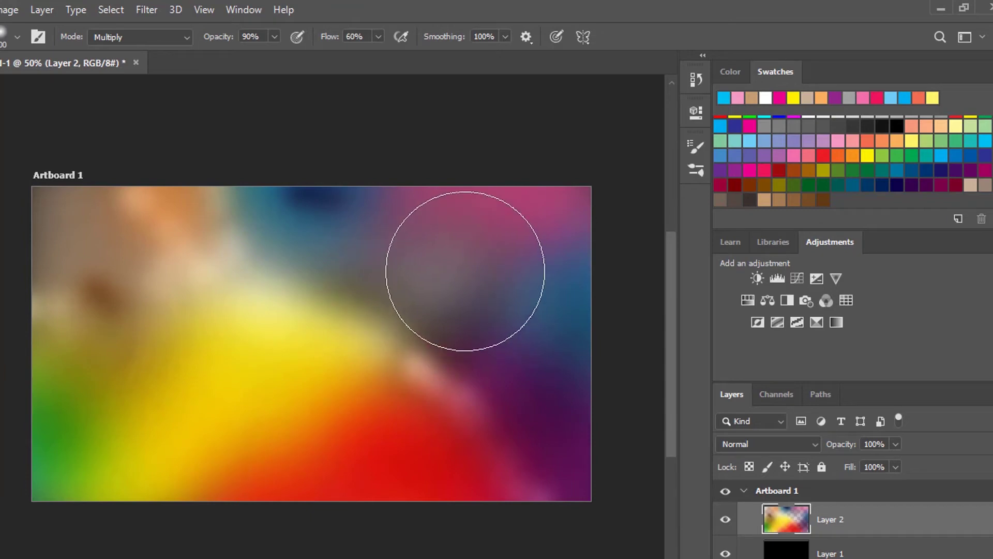
Dab light cyan over the gray area right of center, then pastel pink and magenta over the blue at the right edge.
{"action": "left_click", "coordinate": [436, 261]}
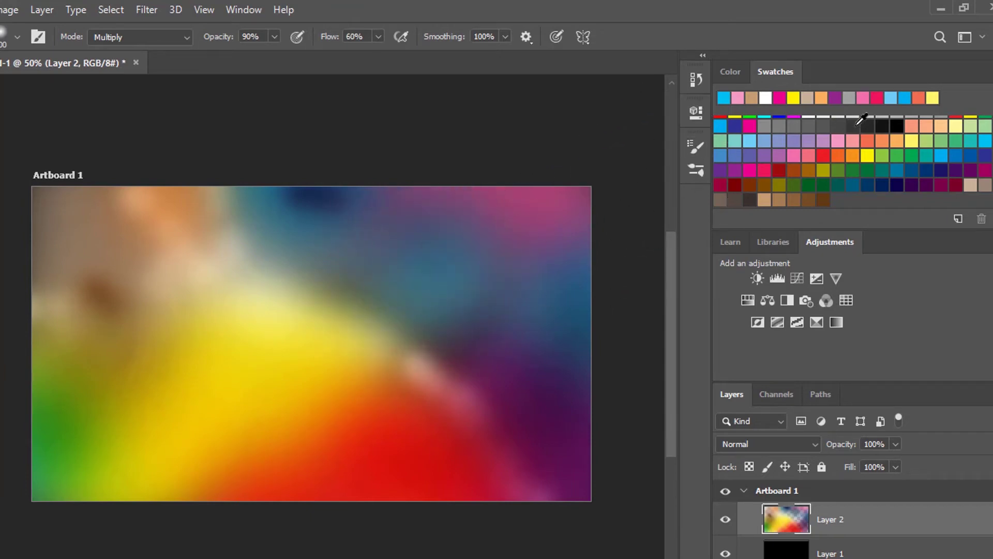
{"action": "left_click", "coordinate": [845, 140]}
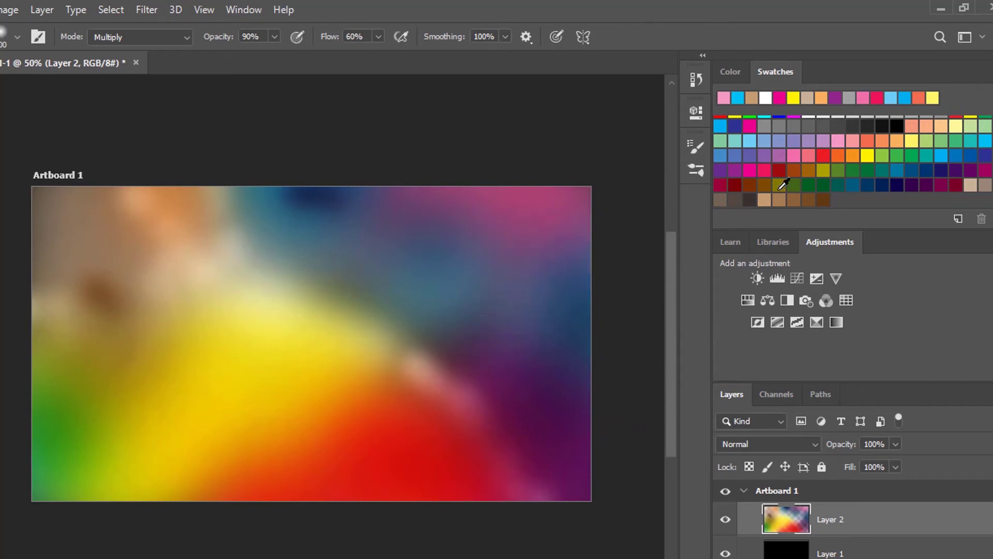
{"action": "left_click", "coordinate": [757, 169]}
{"action": "left_click", "coordinate": [543, 313]}
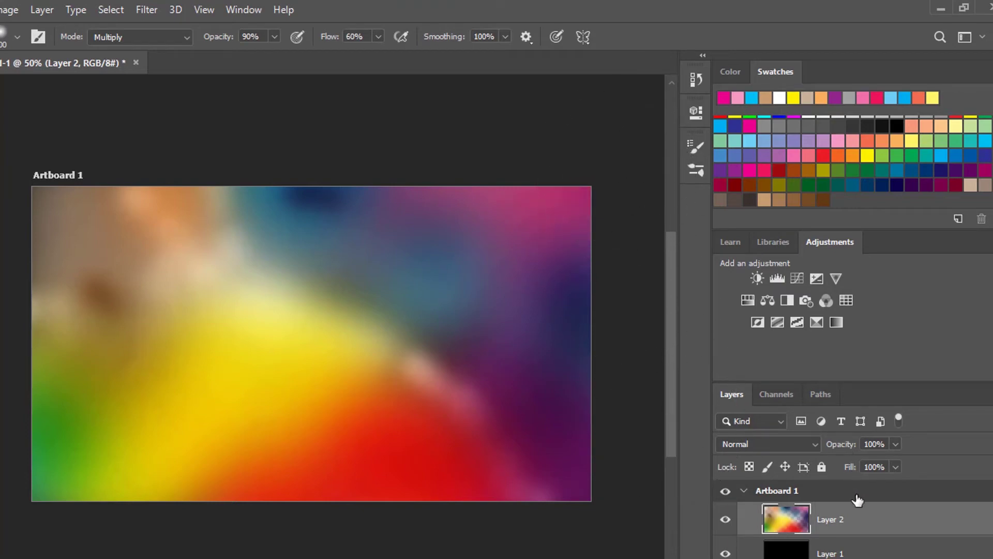
Convert Layer 2 to a smart object and apply a Posterize adjustment with 19 levels.
{"action": "right_click", "coordinate": [861, 527]}
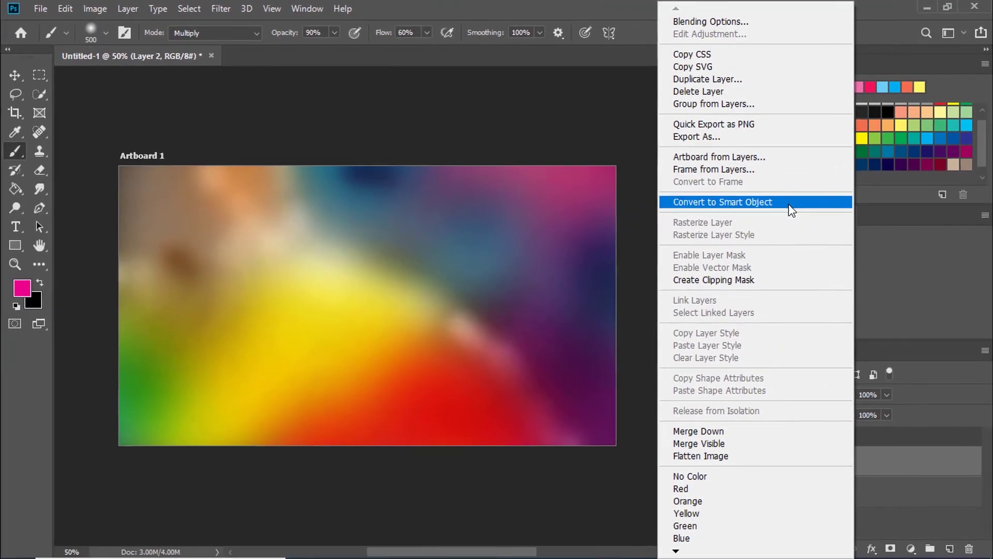
{"action": "left_click", "coordinate": [791, 208]}
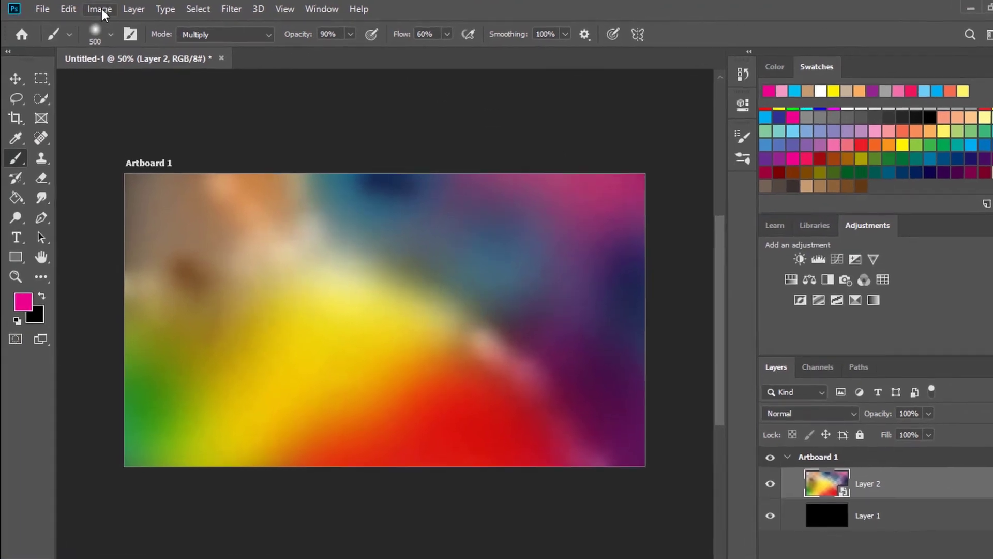
{"action": "left_click", "coordinate": [95, 8]}
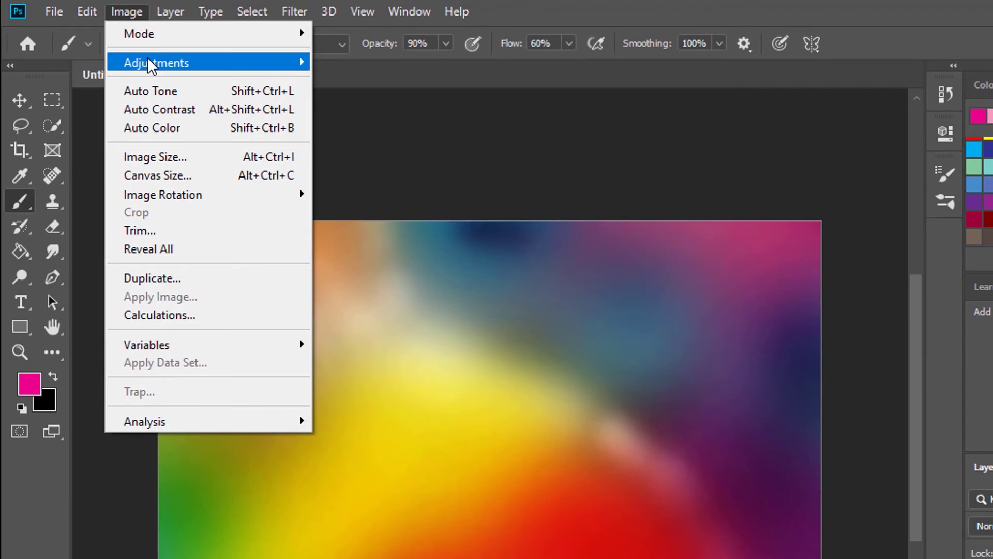
{"action": "mouse_move", "coordinate": [302, 61]}
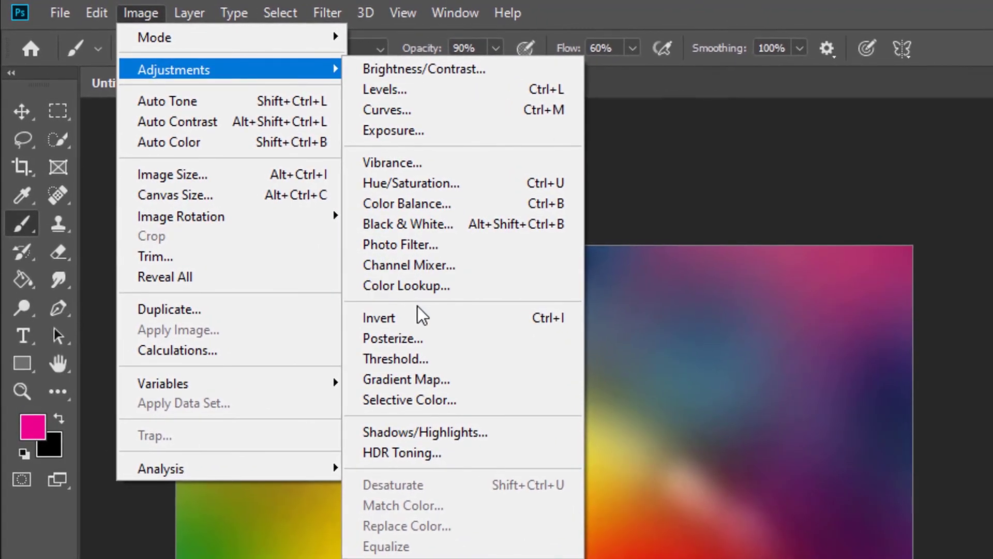
{"action": "left_click", "coordinate": [423, 339]}
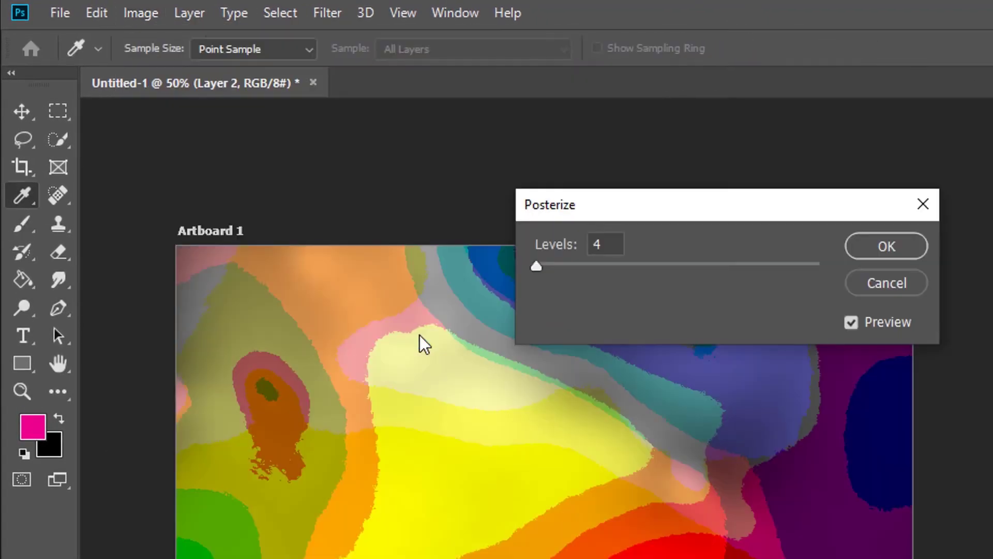
{"action": "left_click_drag", "start_coordinate": [535, 267], "coordinate": [516, 250]}
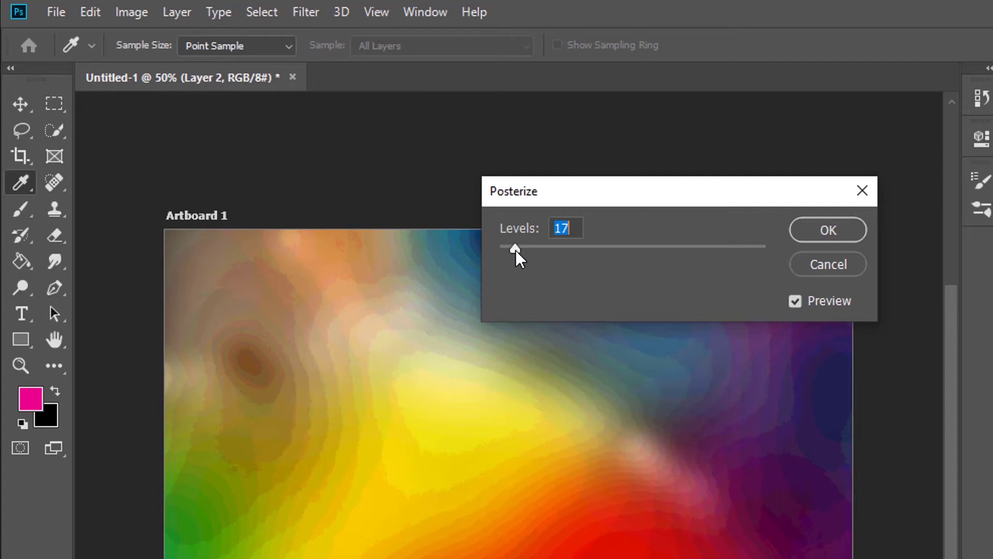
{"action": "type", "text": "19"}
{"action": "left_click", "coordinate": [827, 229]}
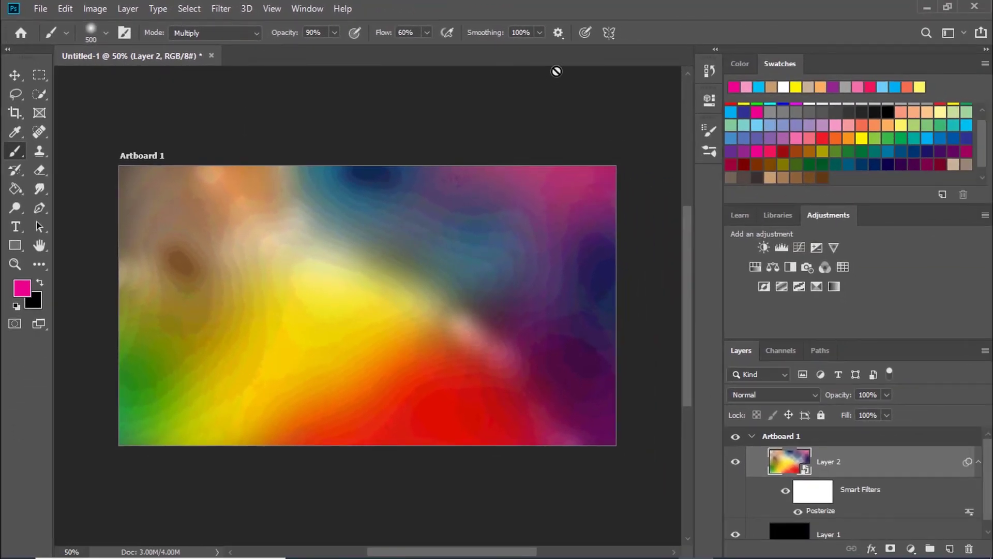
Start a Liquify filter and warp the purple toward the center and the yellow down into the red with a size 462 brush.
{"action": "left_click", "coordinate": [221, 8]}
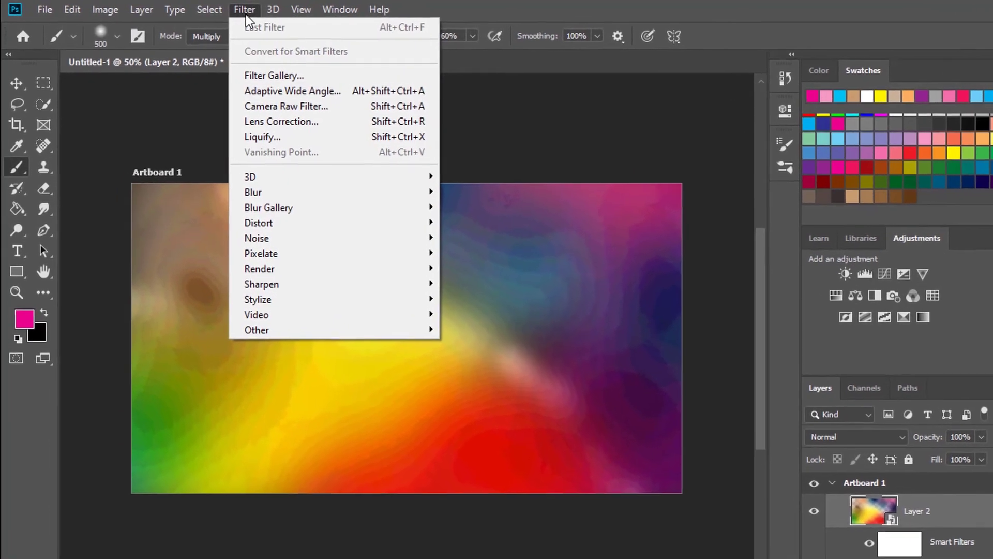
{"action": "left_click", "coordinate": [271, 138]}
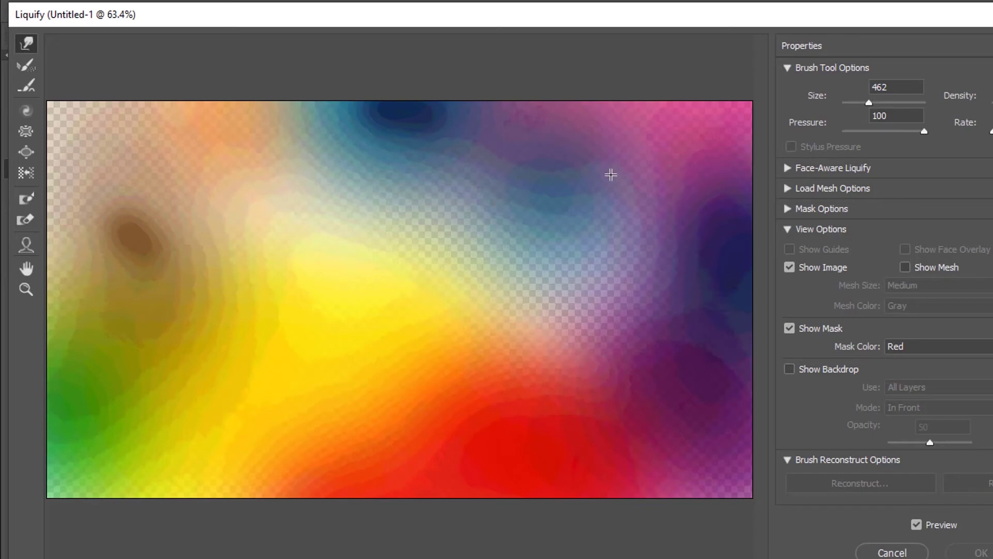
{"action": "left_click_drag", "start_coordinate": [643, 216], "coordinate": [575, 244]}
{"action": "mouse_move", "coordinate": [652, 275]}
{"action": "left_mouse_down"}
{"action": "mouse_move", "coordinate": [580, 301]}
{"action": "mouse_move", "coordinate": [541, 300]}
{"action": "left_mouse_up"}
{"action": "mouse_move", "coordinate": [405, 339]}
{"action": "left_mouse_down"}
{"action": "mouse_move", "coordinate": [485, 413]}
{"action": "mouse_move", "coordinate": [469, 334]}
{"action": "mouse_move", "coordinate": [503, 394]}
{"action": "mouse_move", "coordinate": [444, 384]}
{"action": "left_mouse_up"}
{"action": "mouse_move", "coordinate": [522, 373]}
{"action": "left_mouse_down"}
{"action": "mouse_move", "coordinate": [446, 378]}
{"action": "mouse_move", "coordinate": [486, 402]}
{"action": "mouse_move", "coordinate": [408, 393]}
{"action": "left_mouse_up"}
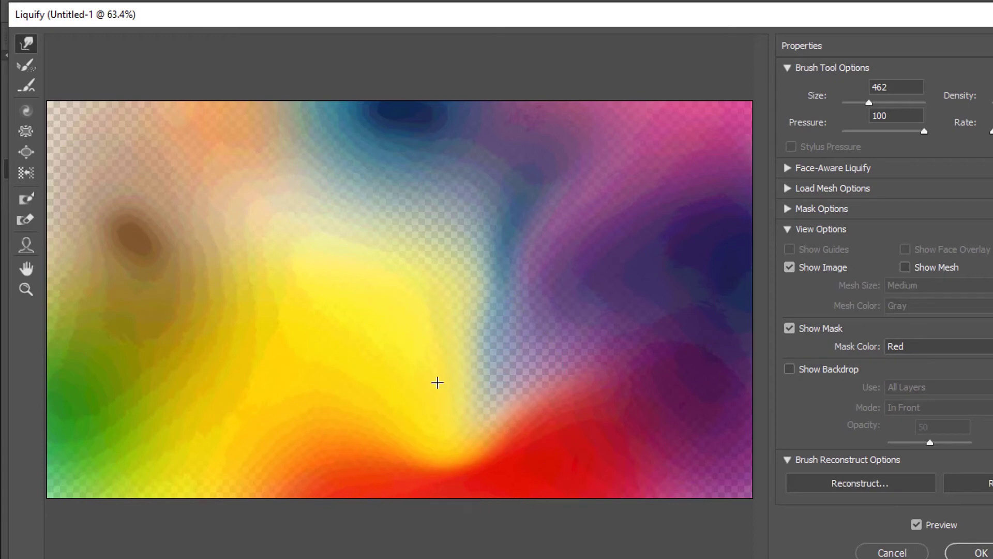
Push the blue down into the yellow and stretch the purple toward the center to form a curved blue band.
{"action": "left_click_drag", "start_coordinate": [452, 241], "coordinate": [398, 286]}
{"action": "left_click_drag", "start_coordinate": [398, 249], "coordinate": [363, 289]}
{"action": "left_click_drag", "start_coordinate": [377, 242], "coordinate": [352, 269]}
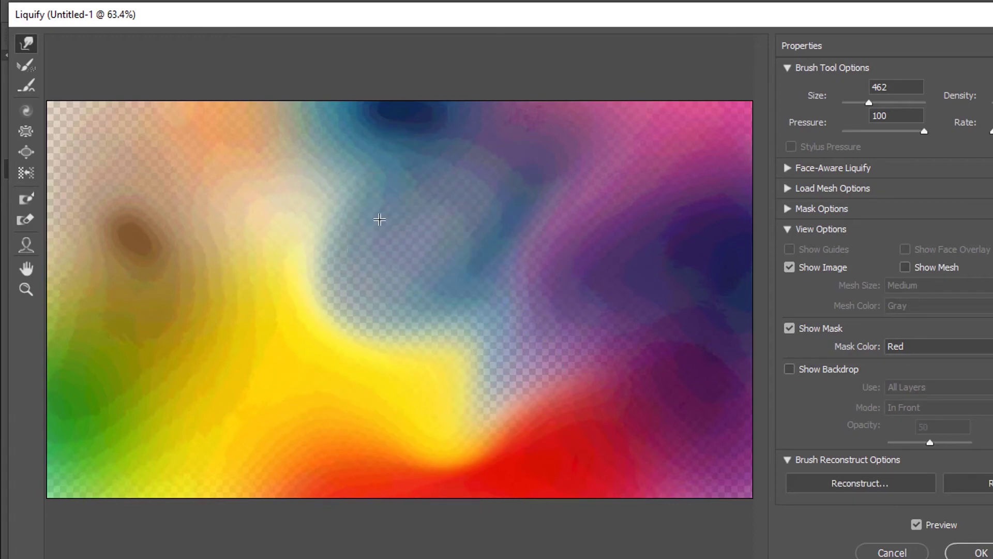
{"action": "mouse_move", "coordinate": [539, 304]}
{"action": "left_mouse_down"}
{"action": "mouse_move", "coordinate": [474, 264]}
{"action": "mouse_move", "coordinate": [427, 260]}
{"action": "left_mouse_up"}
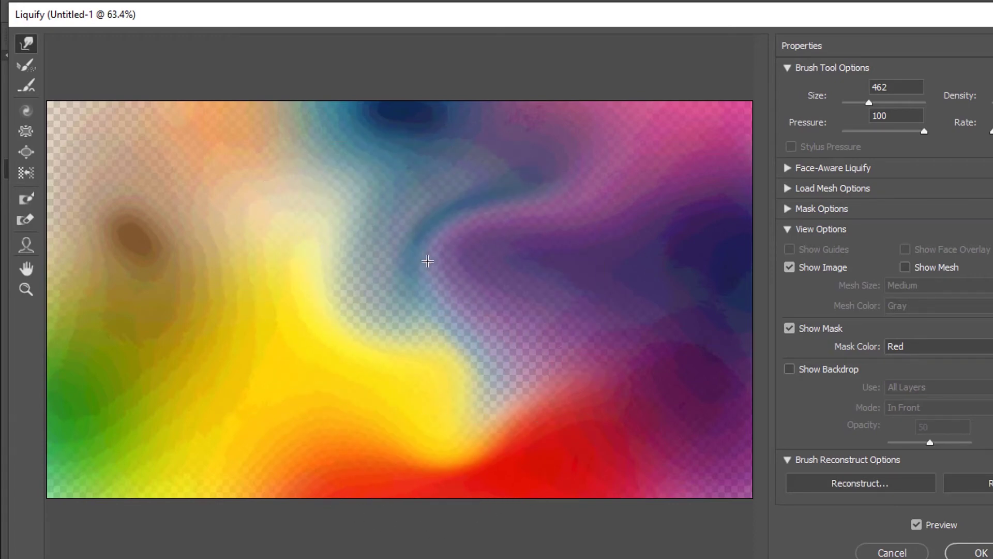
{"action": "left_click_drag", "start_coordinate": [370, 221], "coordinate": [342, 246]}
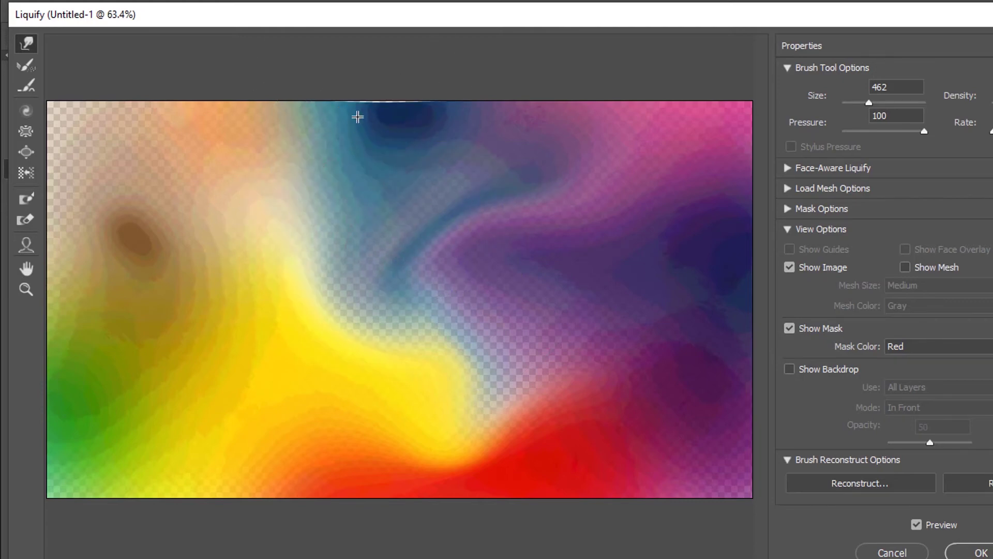
Warp the brown and green areas near the left edge and pull the yellow up and leftward into them.
{"action": "left_click_drag", "start_coordinate": [172, 348], "coordinate": [206, 374]}
{"action": "mouse_move", "coordinate": [127, 358]}
{"action": "left_mouse_down"}
{"action": "mouse_move", "coordinate": [179, 392]}
{"action": "mouse_move", "coordinate": [154, 361]}
{"action": "mouse_move", "coordinate": [140, 405]}
{"action": "mouse_move", "coordinate": [100, 352]}
{"action": "mouse_move", "coordinate": [109, 353]}
{"action": "mouse_move", "coordinate": [123, 366]}
{"action": "mouse_move", "coordinate": [57, 344]}
{"action": "left_mouse_up"}
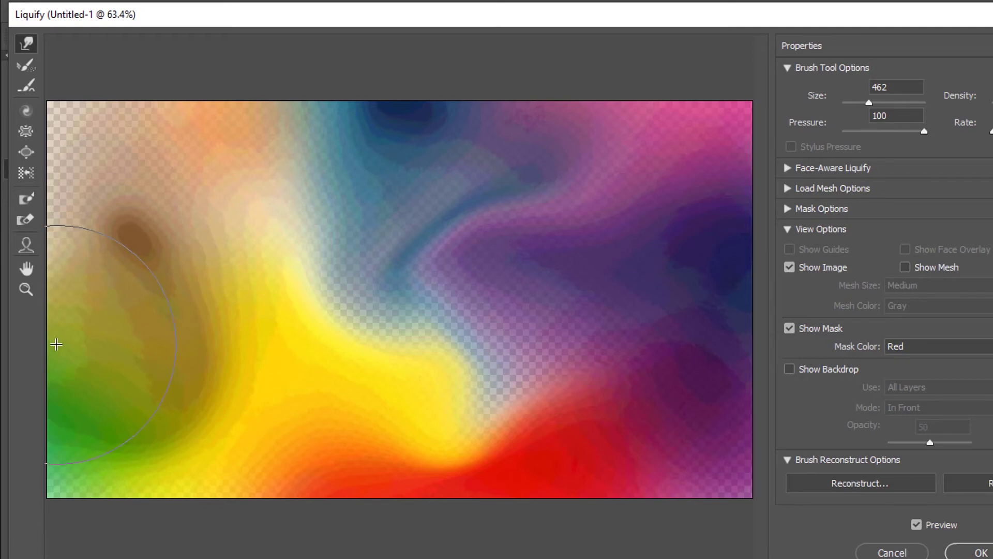
{"action": "mouse_move", "coordinate": [82, 382]}
{"action": "left_mouse_down"}
{"action": "mouse_move", "coordinate": [144, 370]}
{"action": "mouse_move", "coordinate": [153, 382]}
{"action": "mouse_move", "coordinate": [120, 385]}
{"action": "mouse_move", "coordinate": [86, 361]}
{"action": "left_mouse_up"}
{"action": "left_click_drag", "start_coordinate": [198, 406], "coordinate": [168, 364]}
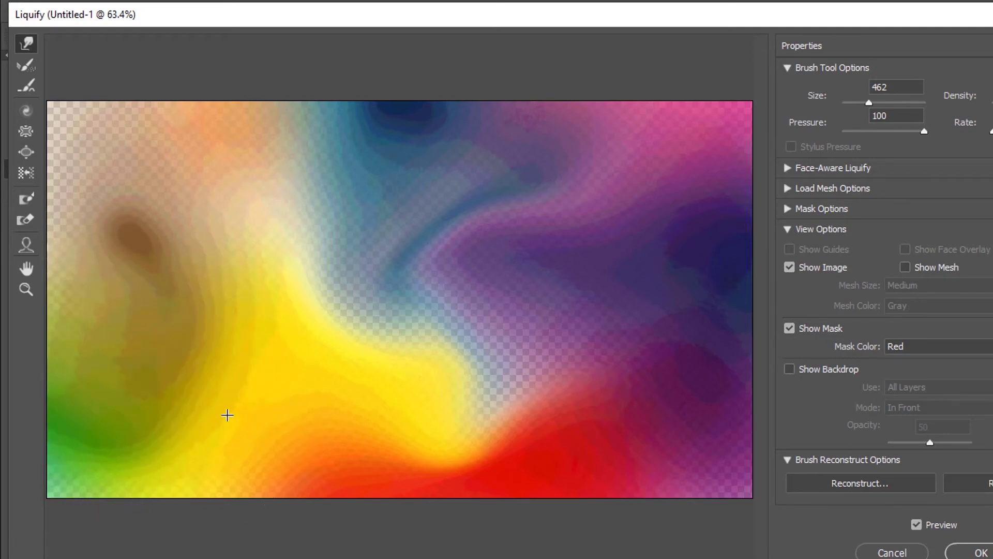
{"action": "left_click_drag", "start_coordinate": [238, 421], "coordinate": [192, 376]}
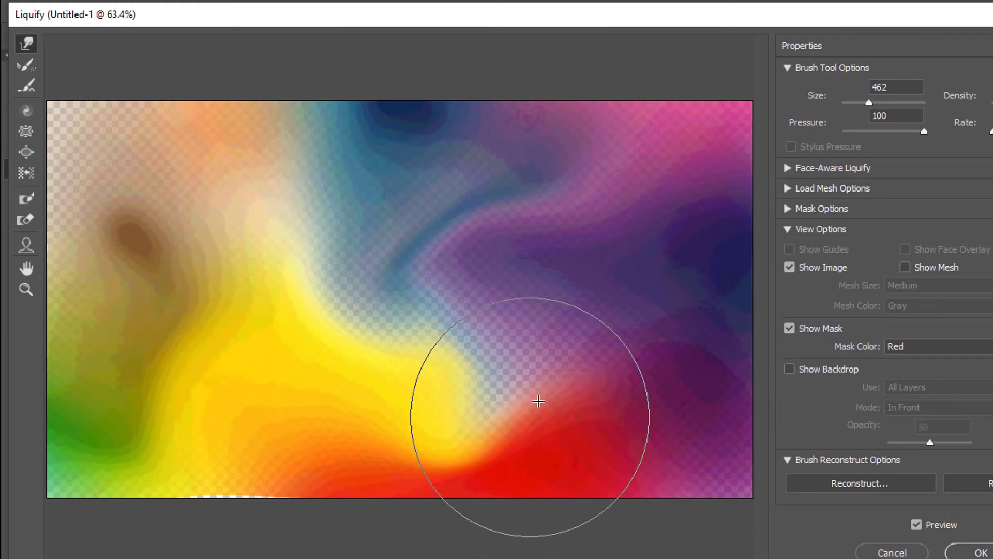
Shift the lower-right dark purple and the central blue curve leftward, pushing the artwork back over gaps at the edges.
{"action": "left_click_drag", "start_coordinate": [714, 432], "coordinate": [642, 381]}
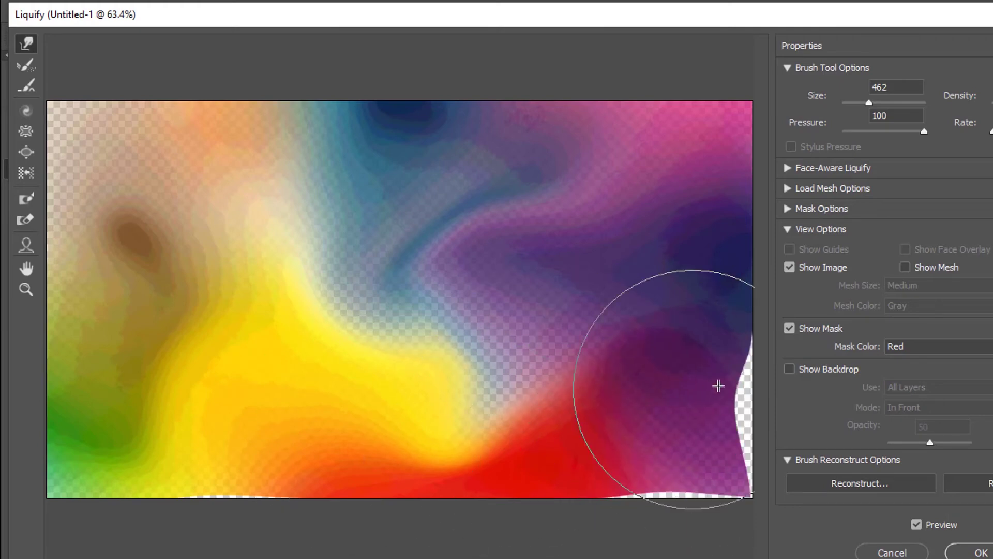
{"action": "left_click_drag", "start_coordinate": [718, 386], "coordinate": [756, 379]}
{"action": "left_click_drag", "start_coordinate": [736, 454], "coordinate": [753, 469]}
{"action": "left_click_drag", "start_coordinate": [685, 479], "coordinate": [683, 503]}
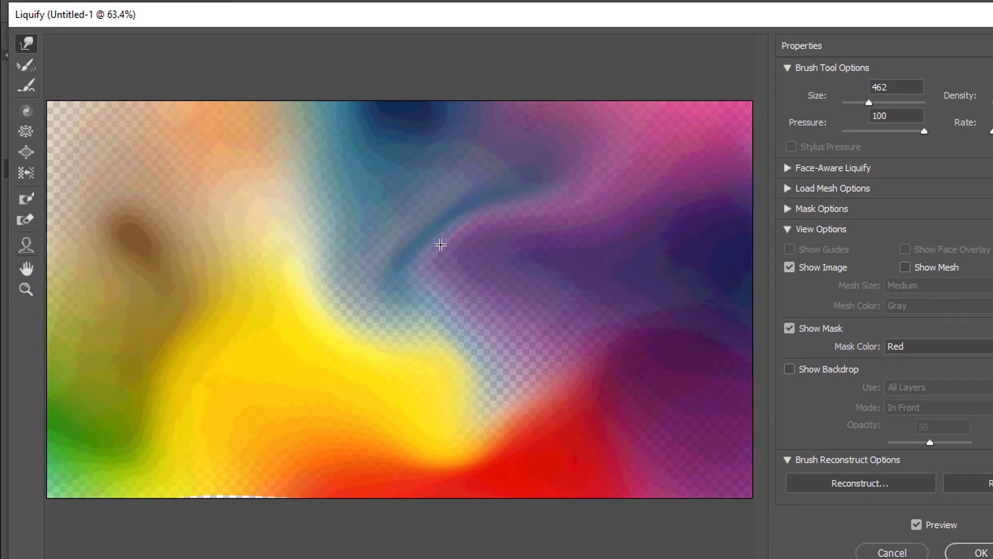
{"action": "mouse_move", "coordinate": [425, 257]}
{"action": "left_mouse_down"}
{"action": "mouse_move", "coordinate": [364, 238]}
{"action": "mouse_move", "coordinate": [348, 296]}
{"action": "mouse_move", "coordinate": [321, 325]}
{"action": "mouse_move", "coordinate": [299, 327]}
{"action": "mouse_move", "coordinate": [261, 446]}
{"action": "mouse_move", "coordinate": [256, 406]}
{"action": "mouse_move", "coordinate": [266, 493]}
{"action": "left_mouse_up"}
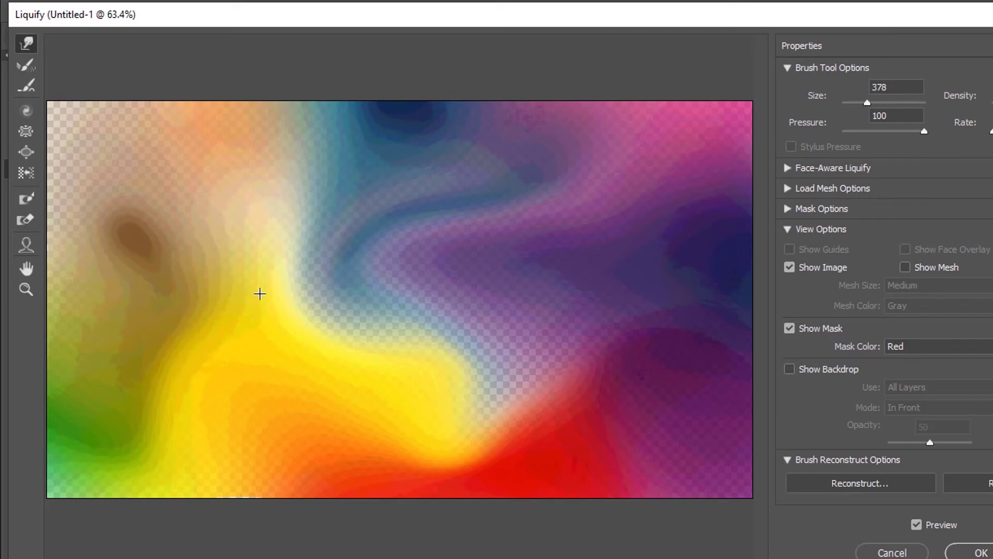
With the Liquify brush reduced to size 125, pull small wavy swirls between the brown, green and yellow on the left.
{"action": "left_click_drag", "start_coordinate": [157, 312], "coordinate": [168, 318]}
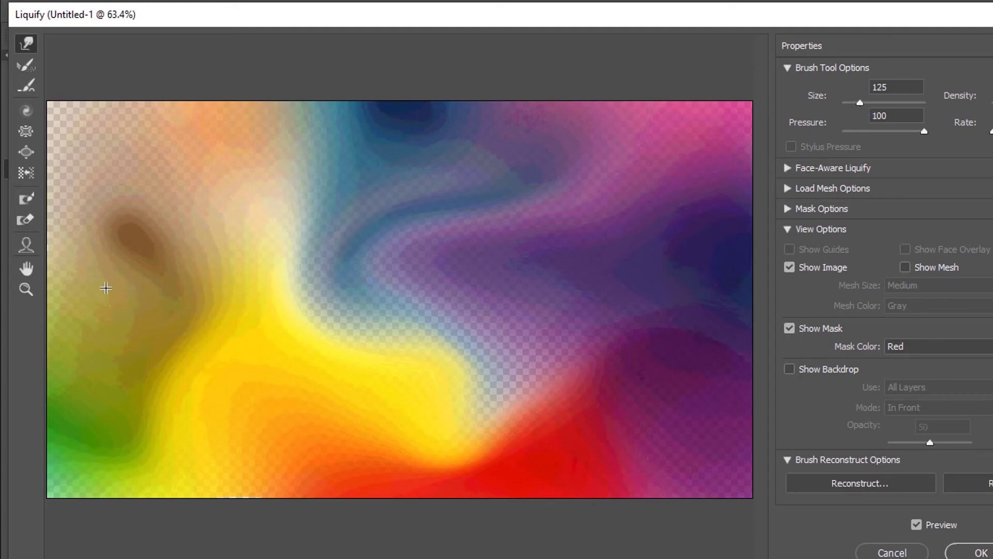
{"action": "mouse_move", "coordinate": [78, 324]}
{"action": "left_mouse_down"}
{"action": "mouse_move", "coordinate": [91, 369]}
{"action": "mouse_move", "coordinate": [71, 392]}
{"action": "left_mouse_up"}
{"action": "left_click_drag", "start_coordinate": [133, 426], "coordinate": [113, 411]}
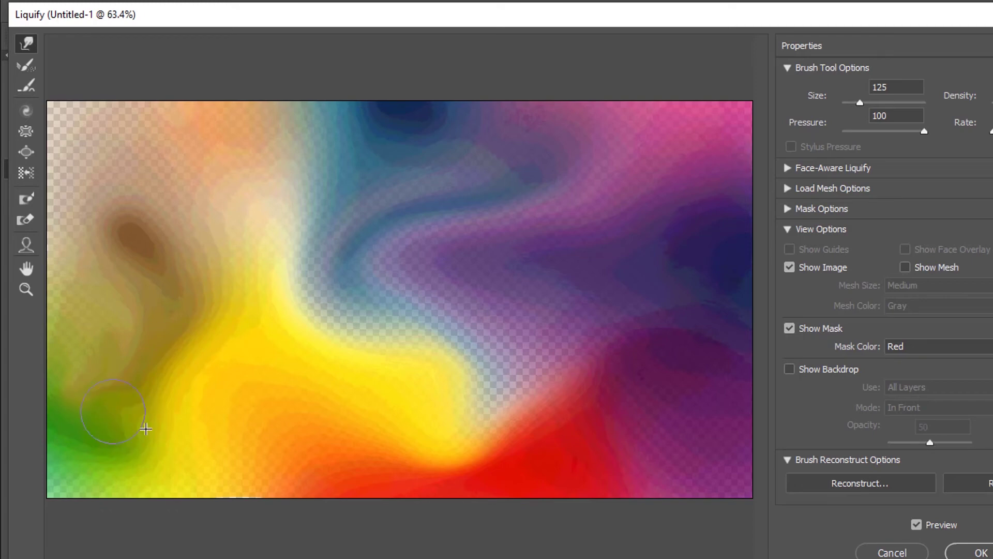
{"action": "left_click_drag", "start_coordinate": [163, 436], "coordinate": [91, 402]}
{"action": "left_click_drag", "start_coordinate": [139, 431], "coordinate": [117, 442]}
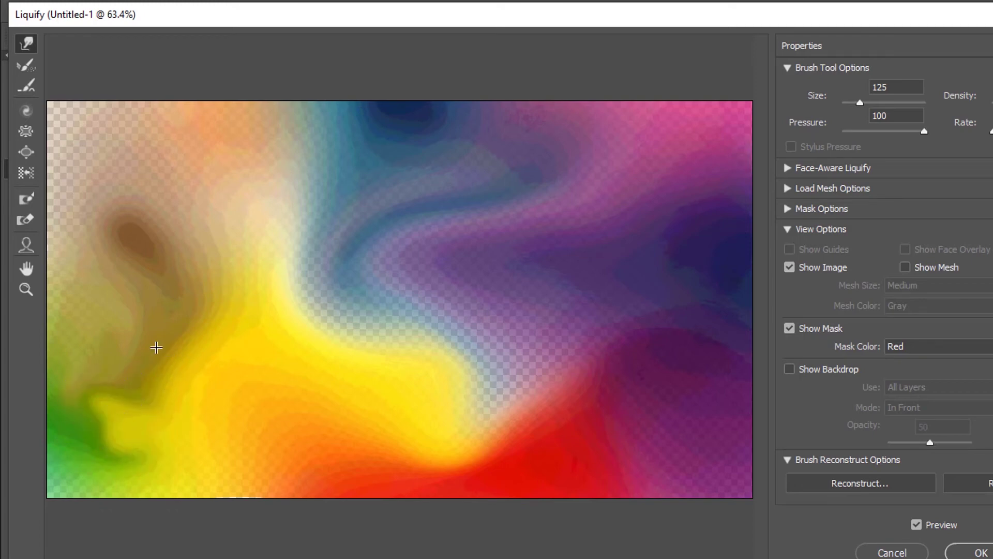
{"action": "mouse_move", "coordinate": [156, 347]}
{"action": "left_mouse_down"}
{"action": "mouse_move", "coordinate": [111, 336]}
{"action": "mouse_move", "coordinate": [99, 360]}
{"action": "left_mouse_up"}
{"action": "mouse_move", "coordinate": [136, 239]}
{"action": "left_mouse_down"}
{"action": "mouse_move", "coordinate": [162, 279]}
{"action": "mouse_move", "coordinate": [150, 315]}
{"action": "left_mouse_up"}
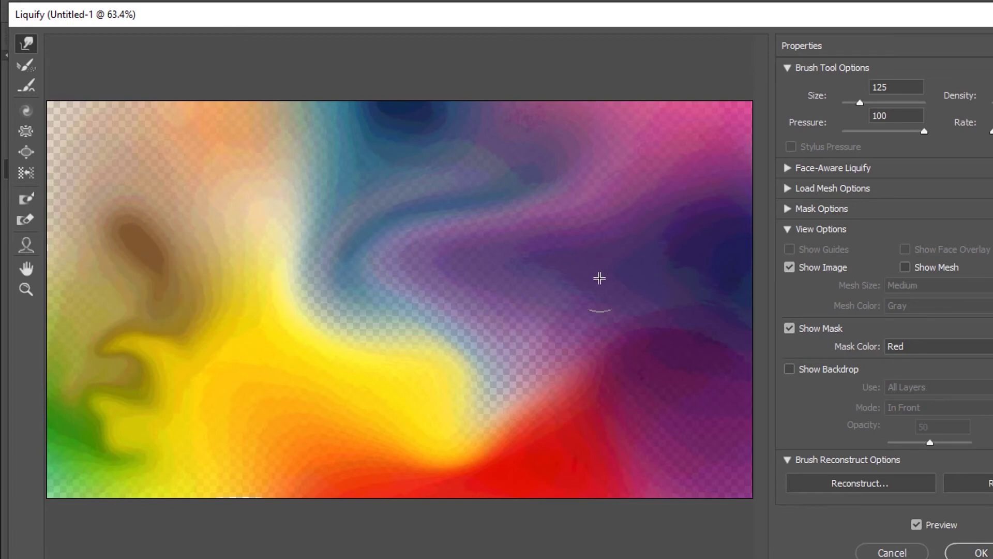
Push pink down into the navy and dark purple up into it near the right edge, and apply the Liquify filter.
{"action": "left_click_drag", "start_coordinate": [684, 191], "coordinate": [698, 224]}
{"action": "left_click_drag", "start_coordinate": [741, 157], "coordinate": [744, 231]}
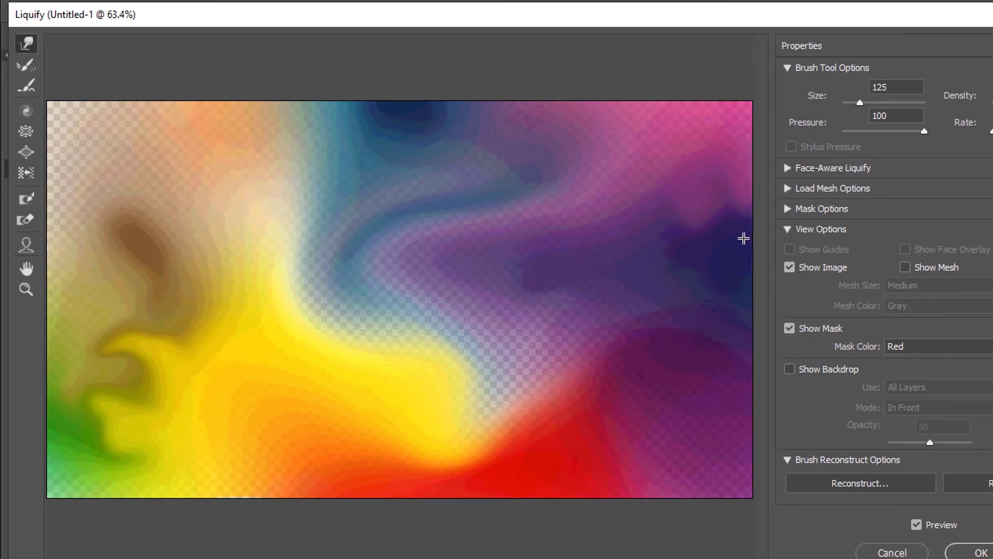
{"action": "mouse_move", "coordinate": [734, 339]}
{"action": "left_mouse_down"}
{"action": "mouse_move", "coordinate": [685, 311]}
{"action": "mouse_move", "coordinate": [686, 296]}
{"action": "mouse_move", "coordinate": [636, 287]}
{"action": "left_mouse_up"}
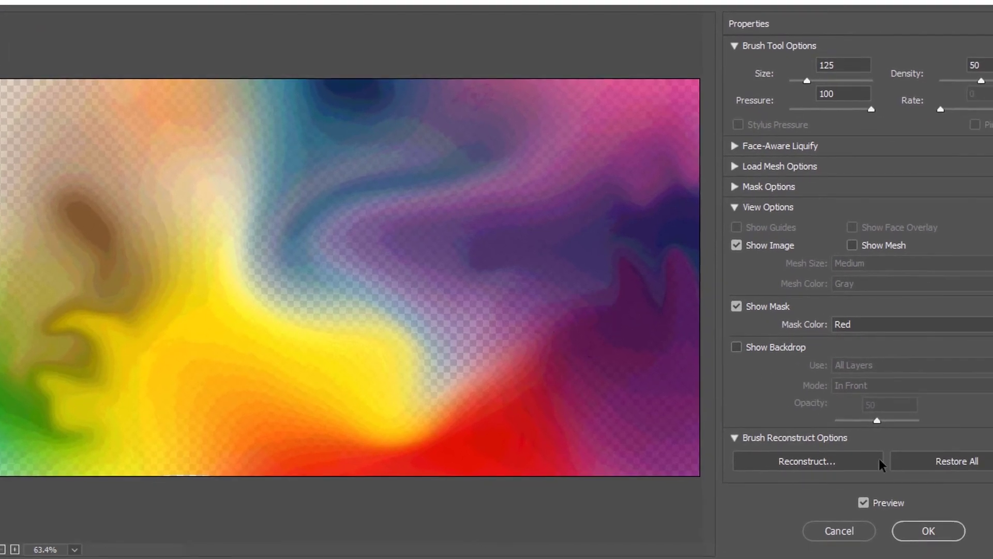
{"action": "left_click", "coordinate": [933, 534]}
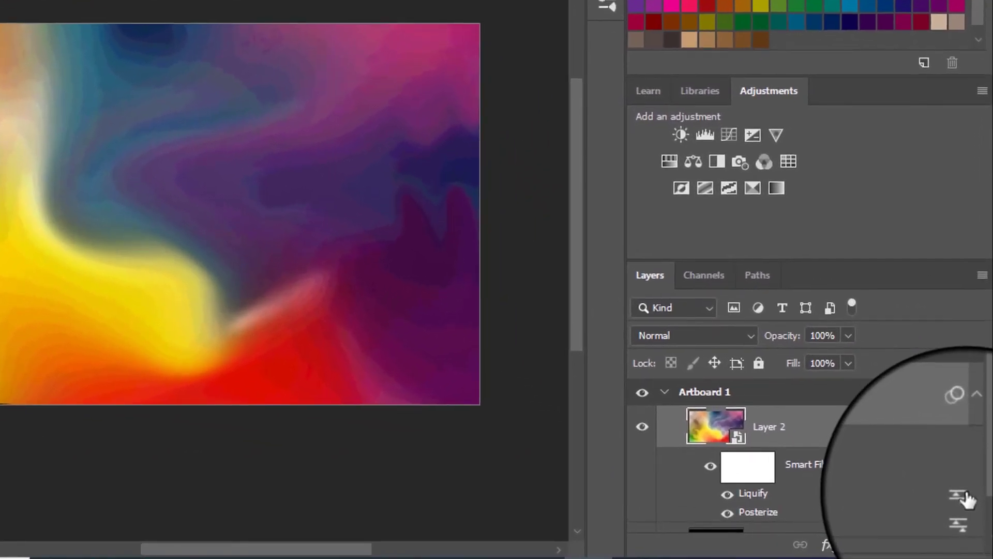
Open the blending options of Layer 2's Liquify smart filter and try the Lighten mode.
{"action": "double_click", "coordinate": [966, 498]}
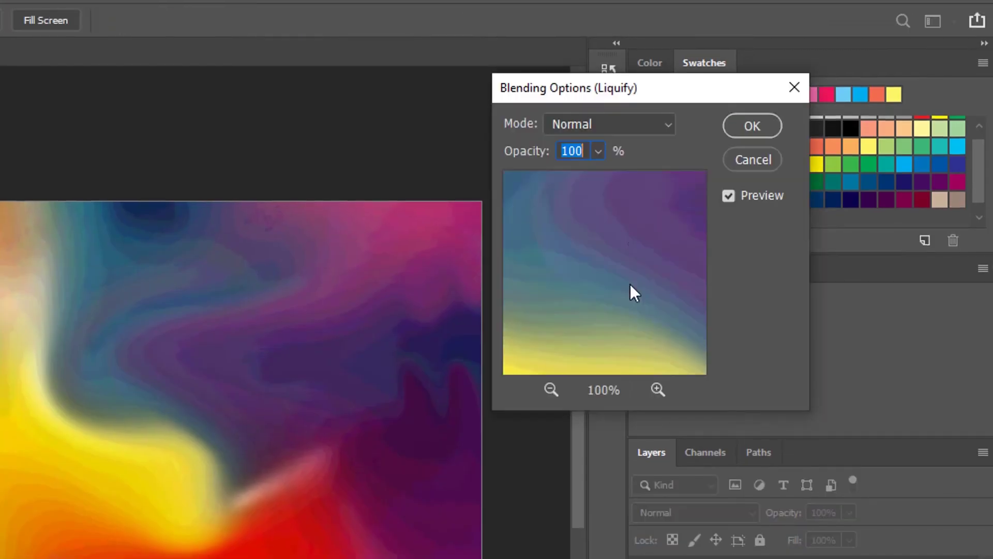
{"action": "left_click", "coordinate": [624, 125]}
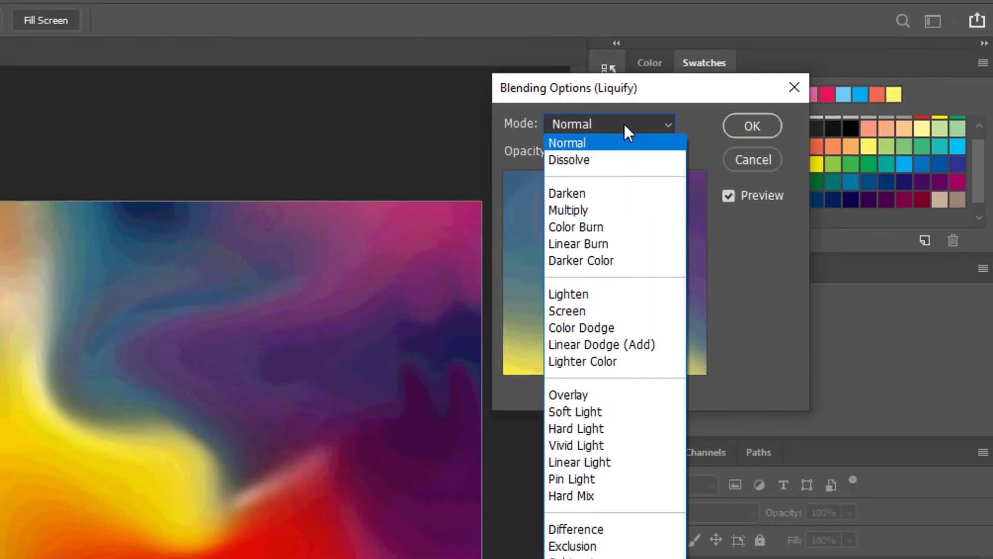
{"action": "left_click", "coordinate": [598, 288]}
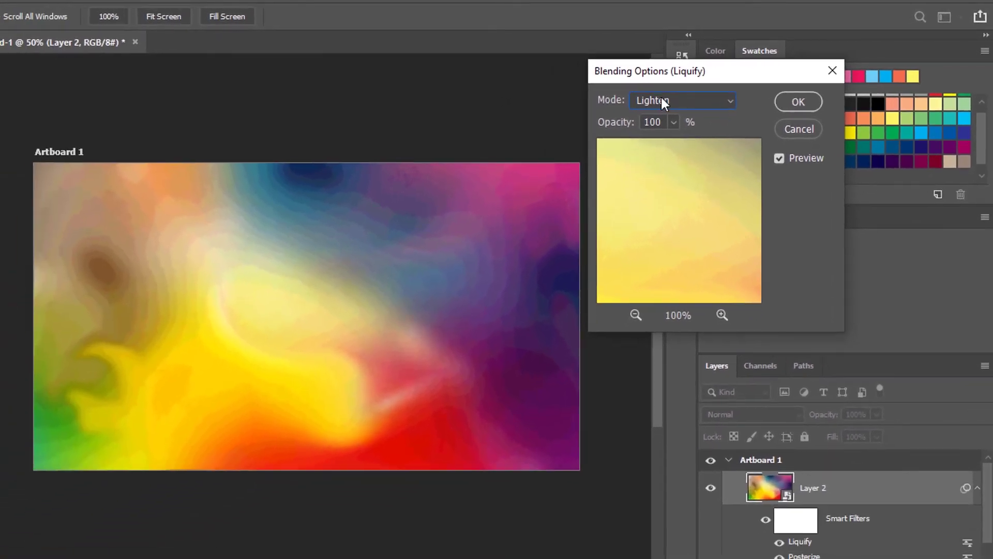
Set the Liquify filter's blend mode to Multiply and its opacity to 78%.
{"action": "left_click", "coordinate": [582, 124]}
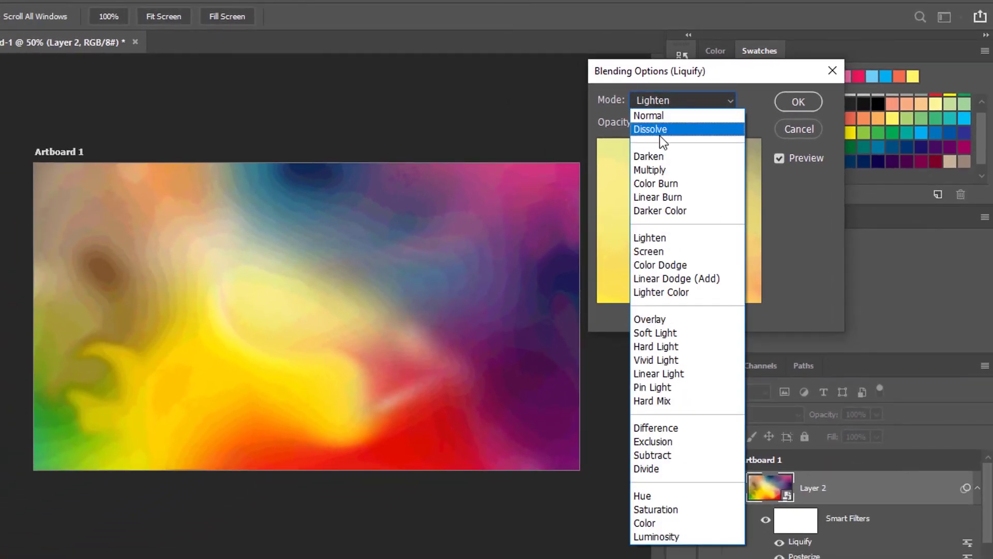
{"action": "left_click", "coordinate": [655, 156]}
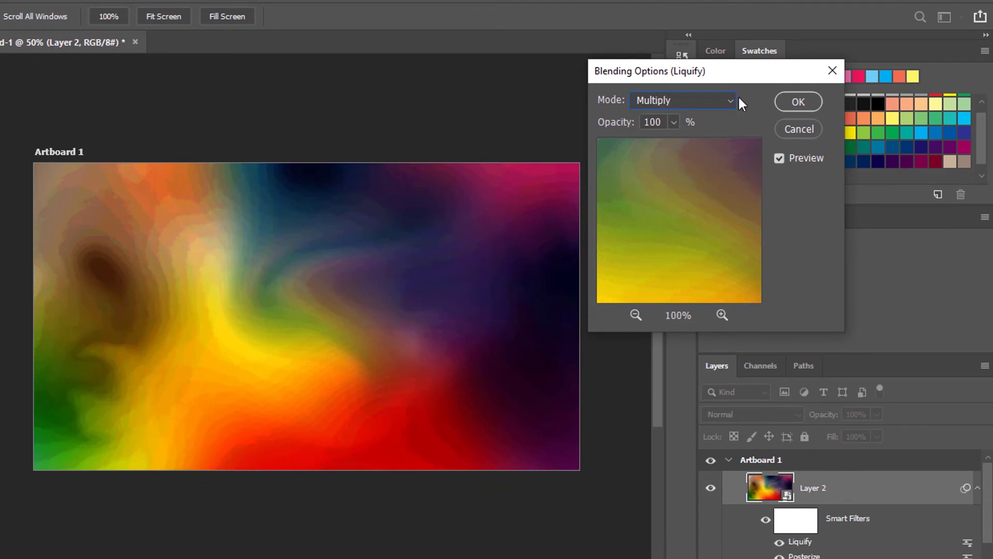
{"action": "left_click", "coordinate": [674, 123]}
{"action": "left_click_drag", "start_coordinate": [664, 149], "coordinate": [663, 149]}
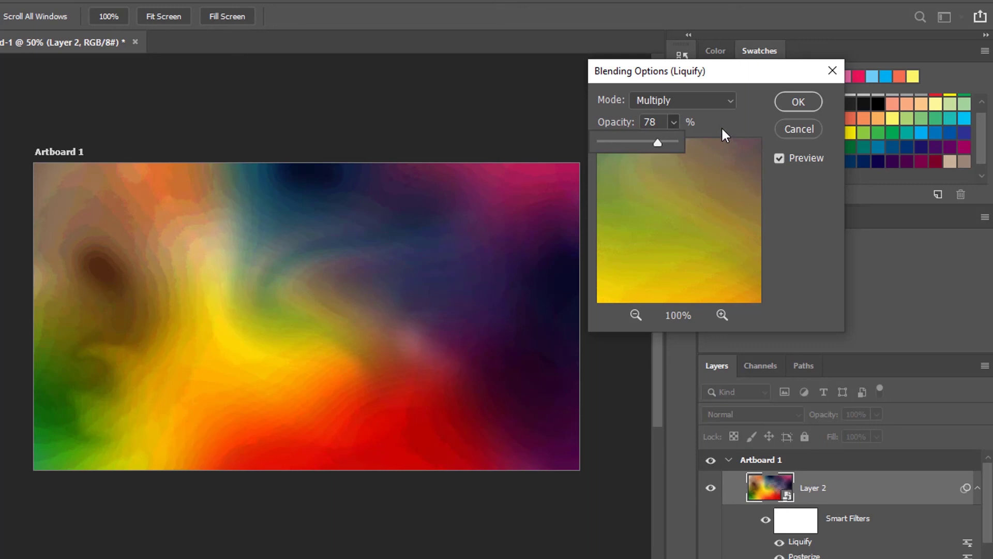
Set the Liquify filter's blending opacity to 60% and apply the blending options.
{"action": "left_click_drag", "start_coordinate": [657, 123], "coordinate": [633, 122]}
{"action": "type", "text": "6"}
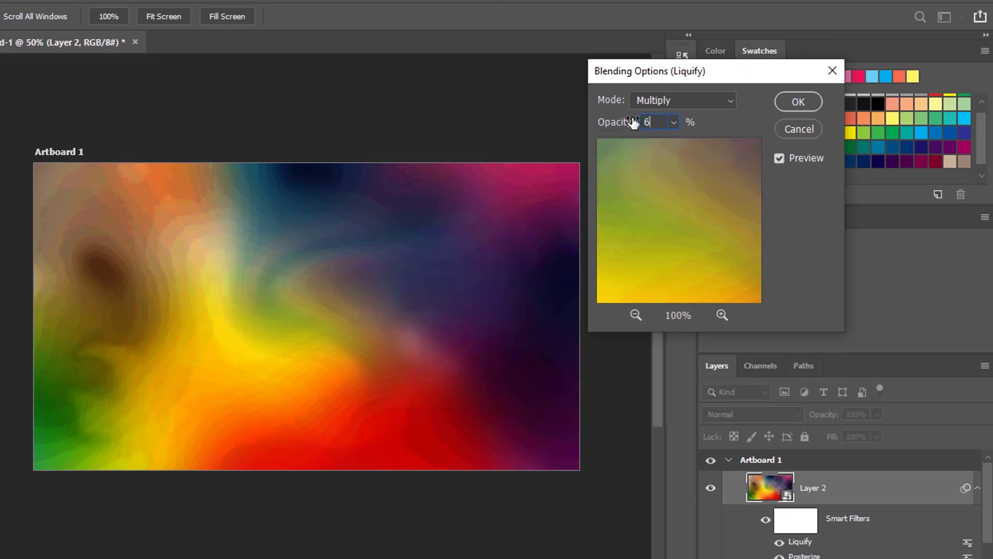
{"action": "type", "text": "0"}
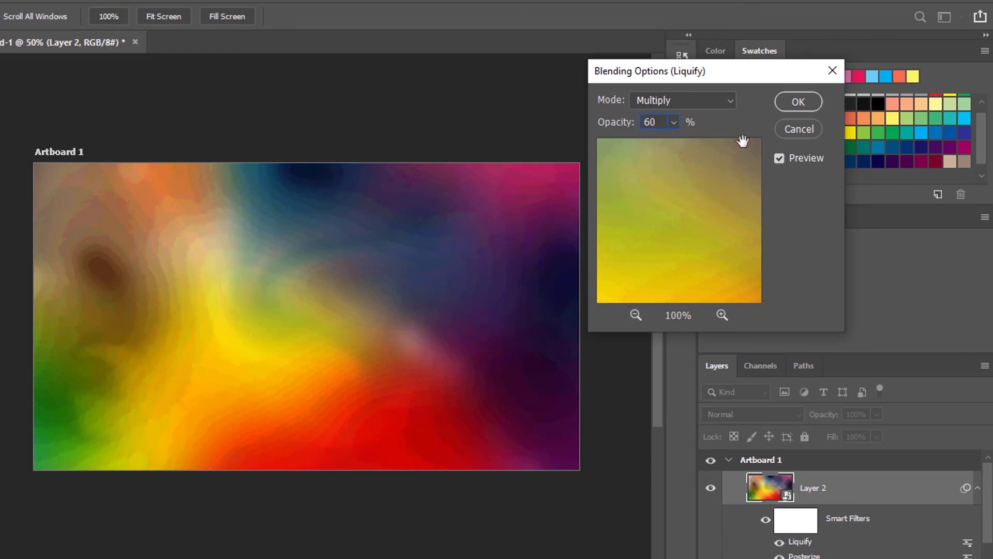
{"action": "left_click", "coordinate": [800, 104]}
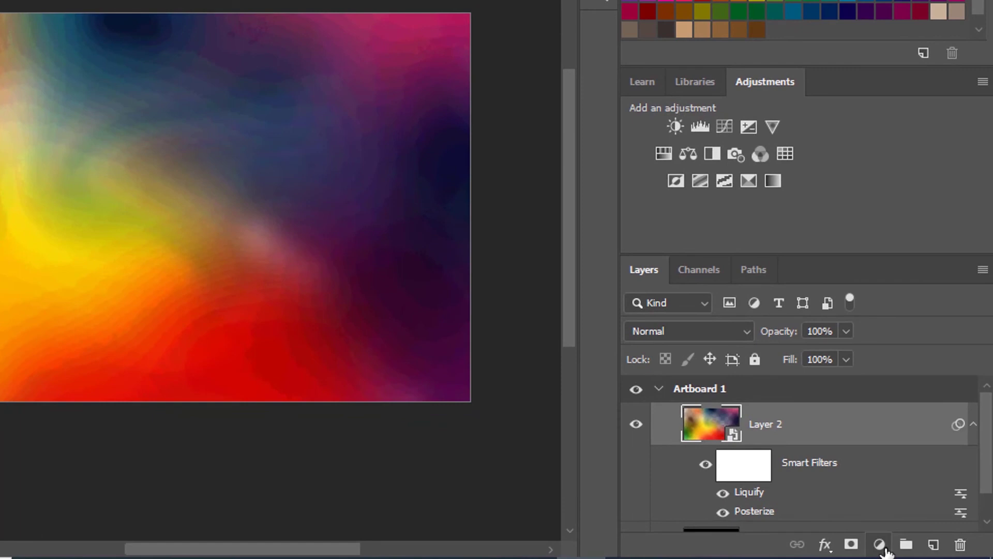
Add a Vibrance adjustment layer above Layer 2 with vibrance +36 and saturation -2, and fit the artboard in view.
{"action": "left_click", "coordinate": [884, 548]}
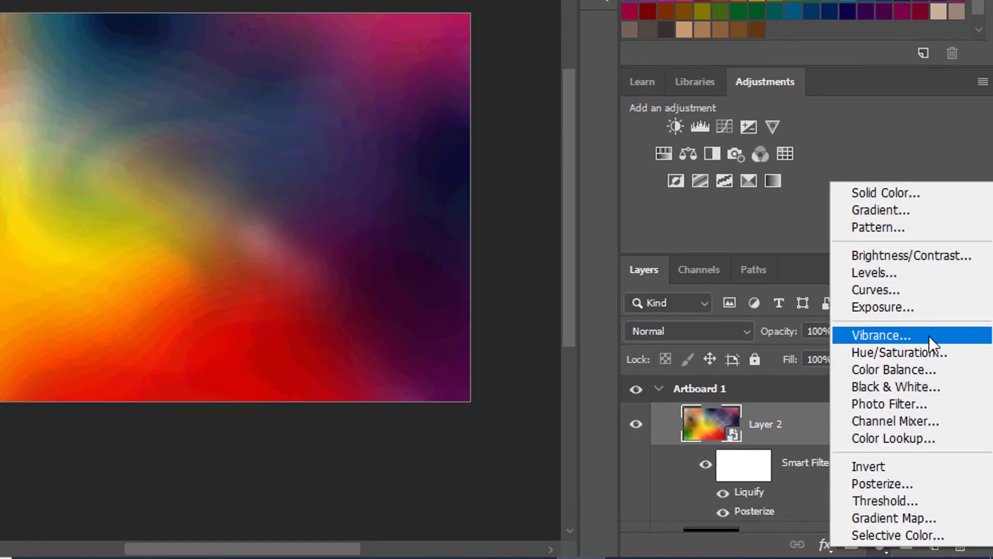
{"action": "left_click", "coordinate": [886, 337]}
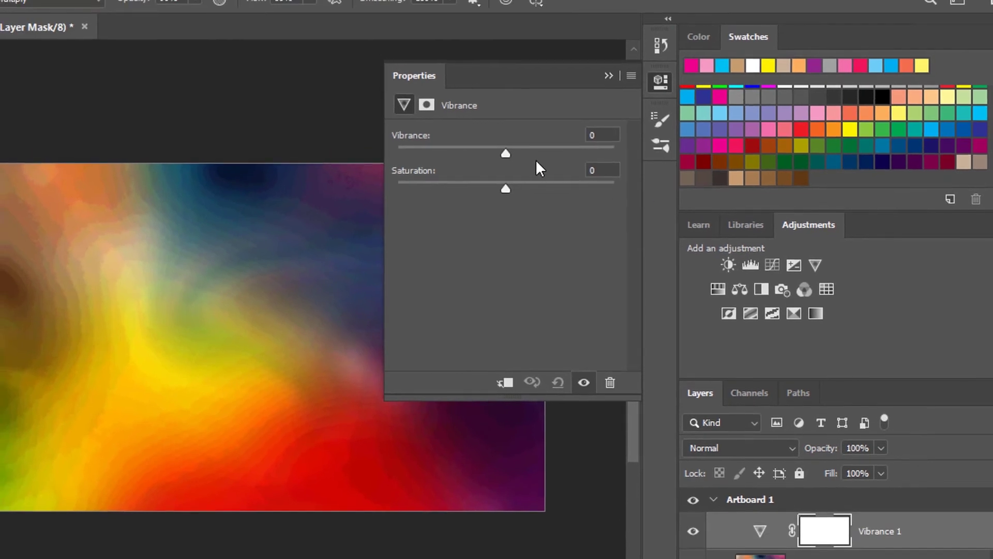
{"action": "left_click_drag", "start_coordinate": [507, 150], "coordinate": [545, 151]}
{"action": "left_click_drag", "start_coordinate": [507, 188], "coordinate": [504, 188]}
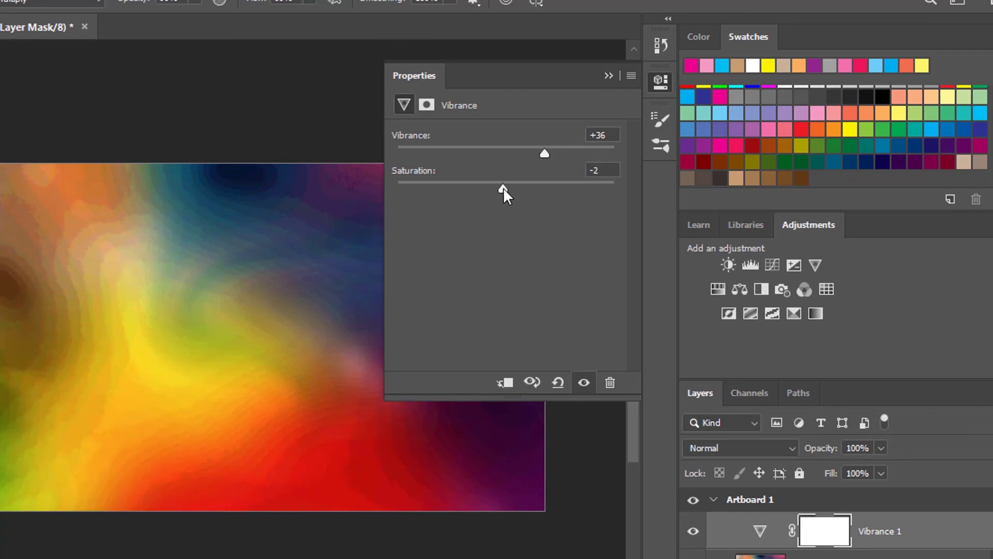
{"action": "left_click", "coordinate": [608, 76]}
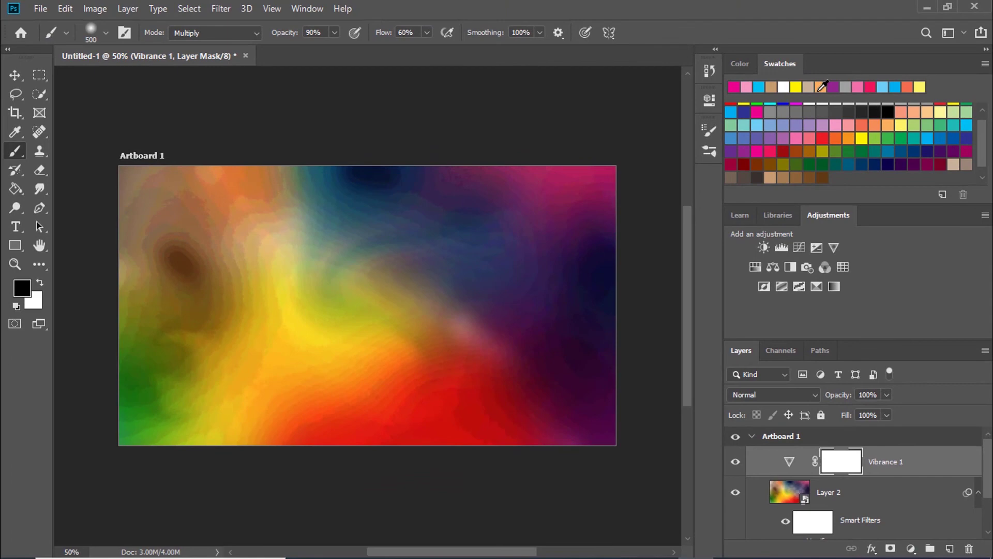
{"action": "key", "text": "ctrl+0"}
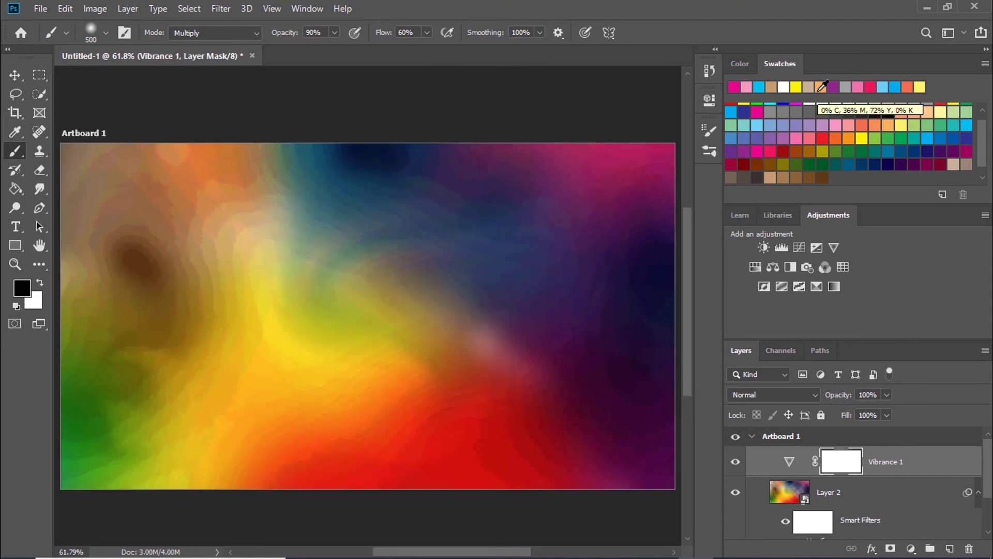